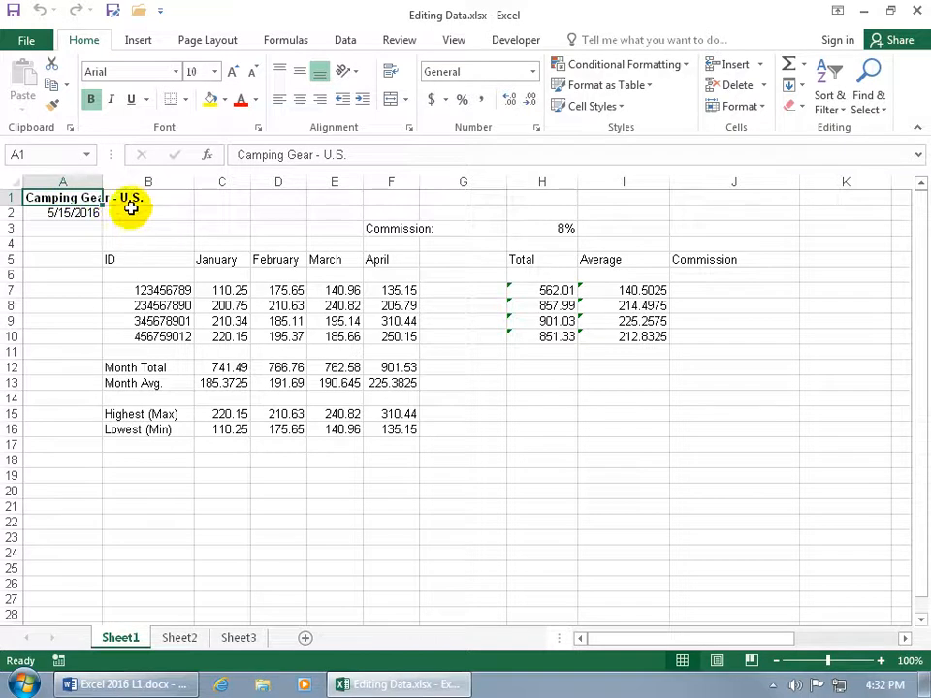
# Enter 0 in cell B1 and undo the entry
pyautogui.click(160, 200)
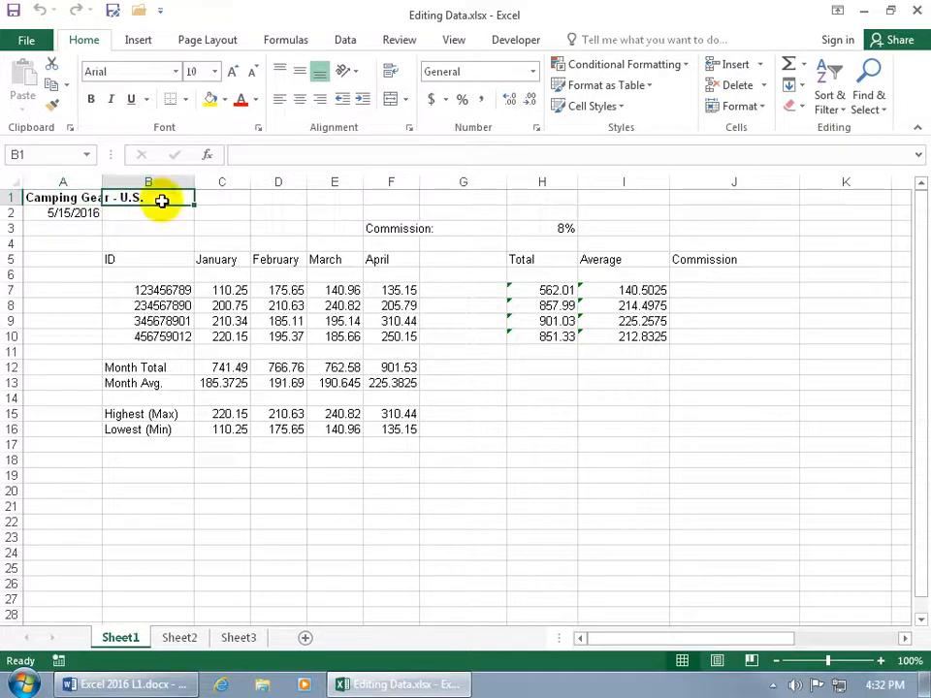
pyautogui.write('0')
pyautogui.press('Return')
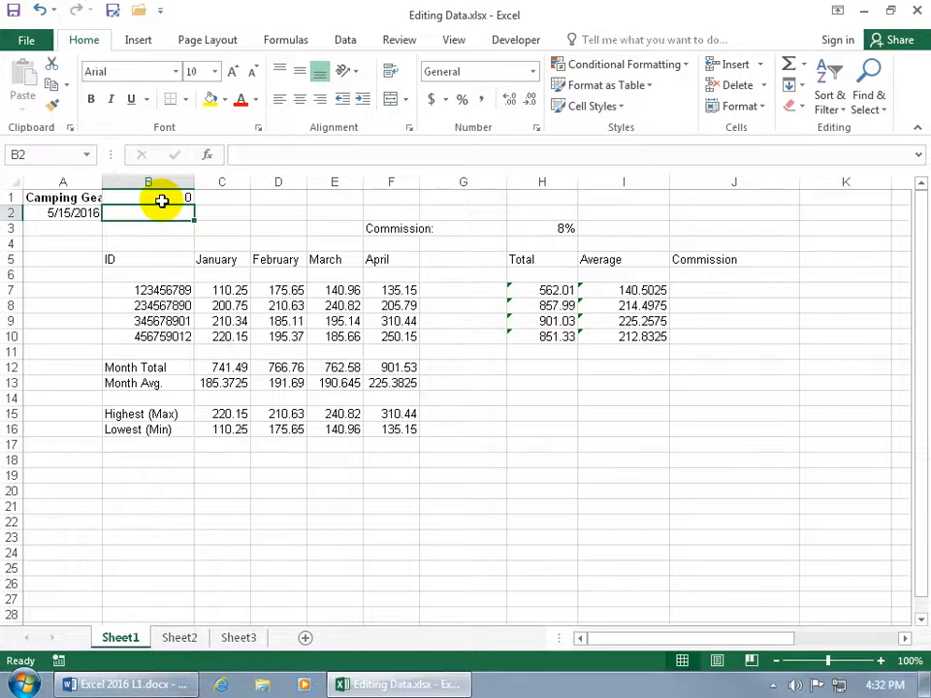
pyautogui.click(39, 10)
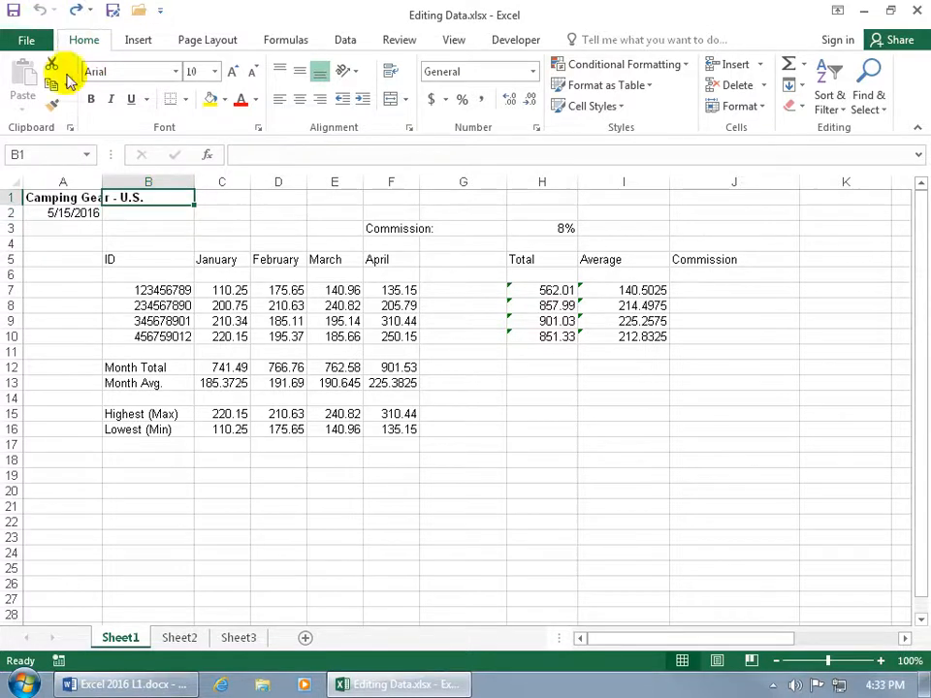
# Replace "U.S." with "Europe" in the title in cell A1 so it reads "Camping Gear - Europe"
pyautogui.click(72, 199)
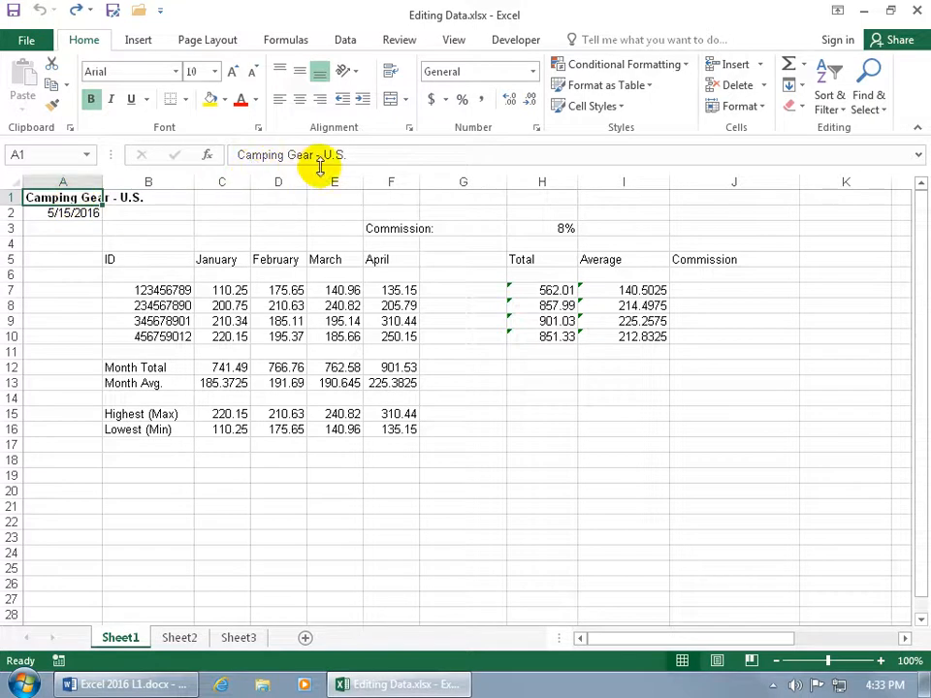
pyautogui.click(162, 196)
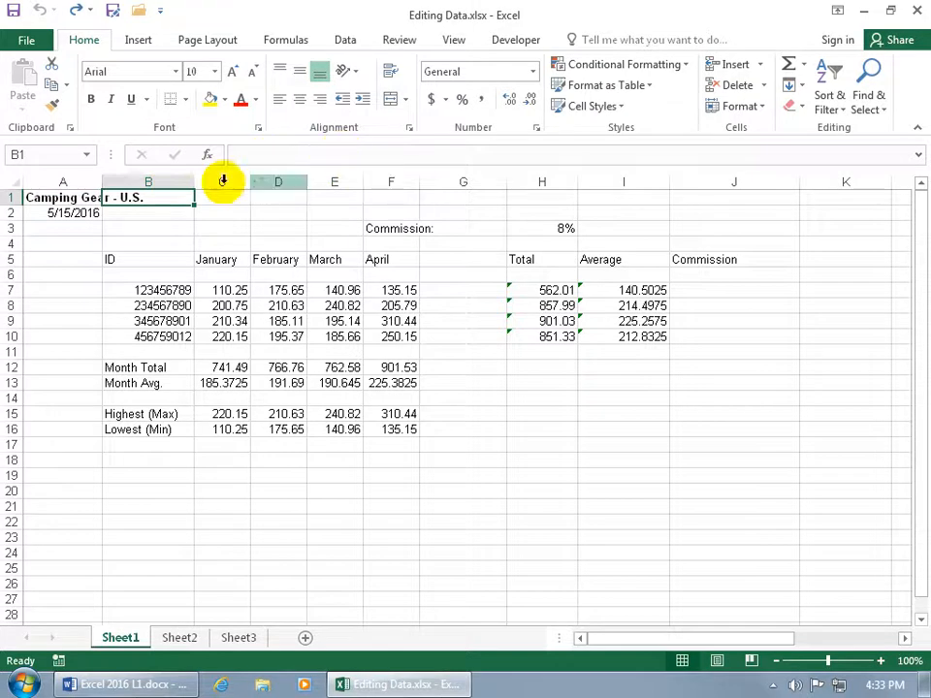
pyautogui.click(84, 198)
pyautogui.click(83, 198)
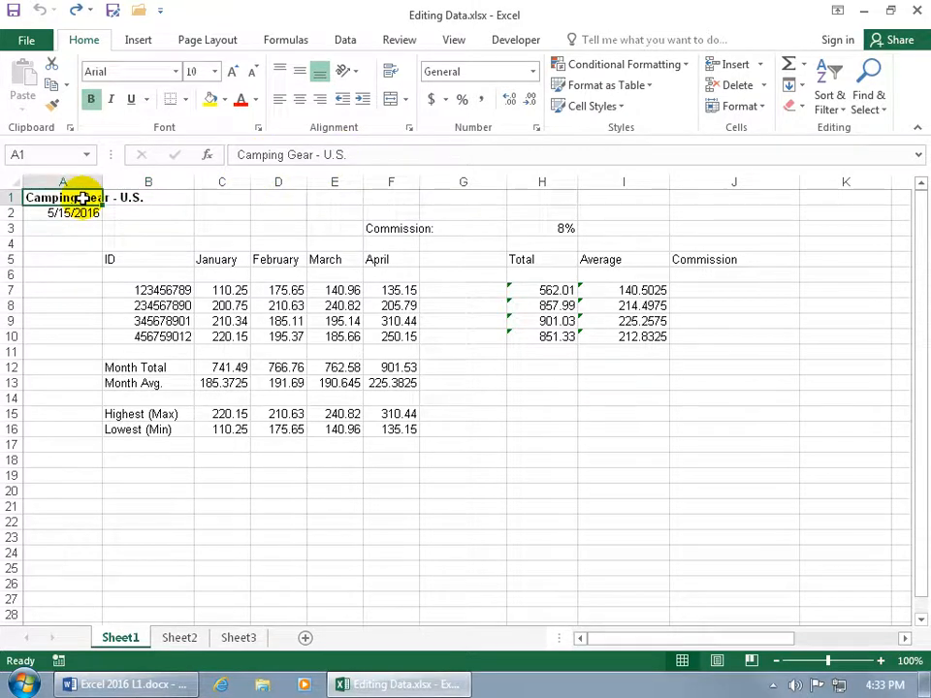
pyautogui.doubleClick(93, 198)
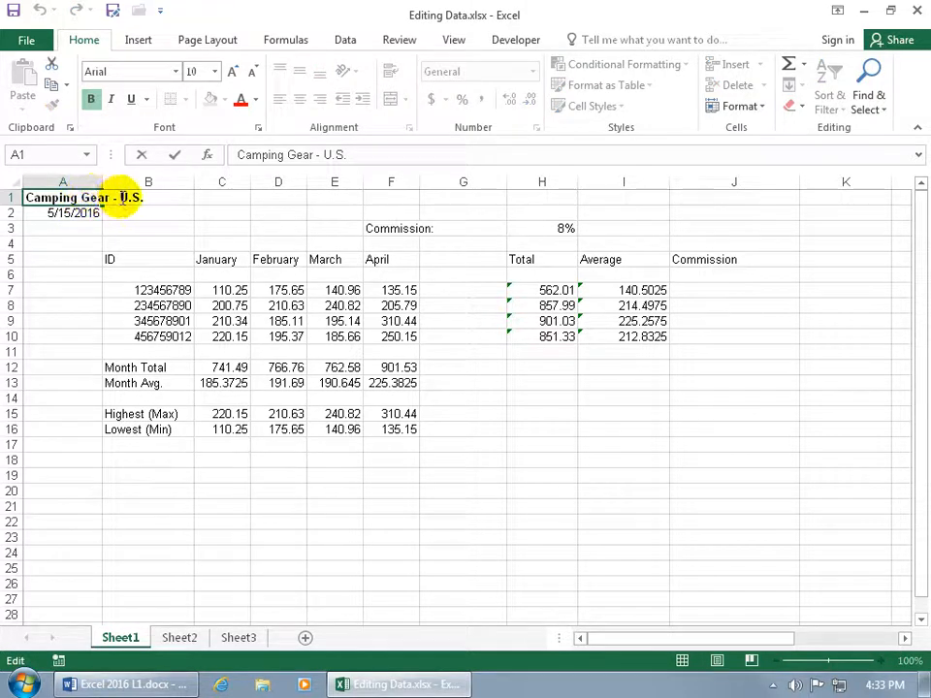
pyautogui.moveTo(119, 198); pyautogui.dragTo(150, 198)
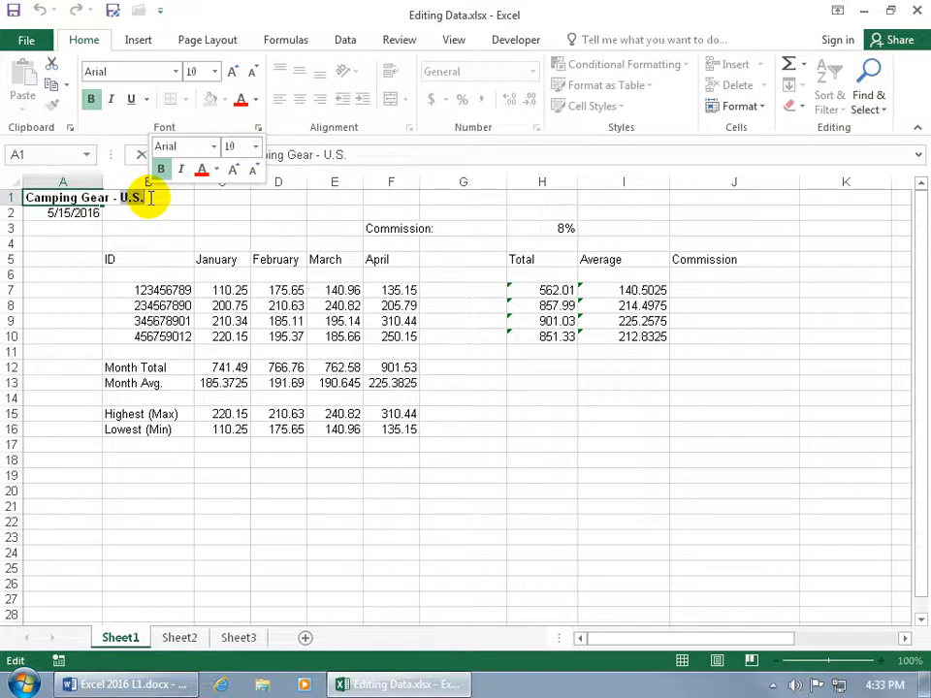
pyautogui.write('Europe')
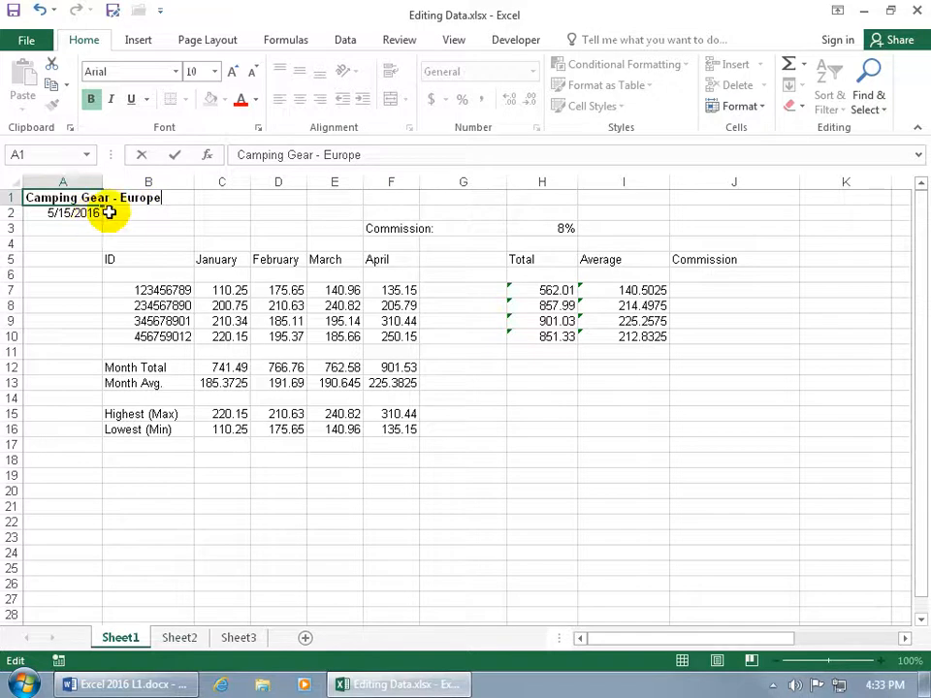
pyautogui.click(175, 155)
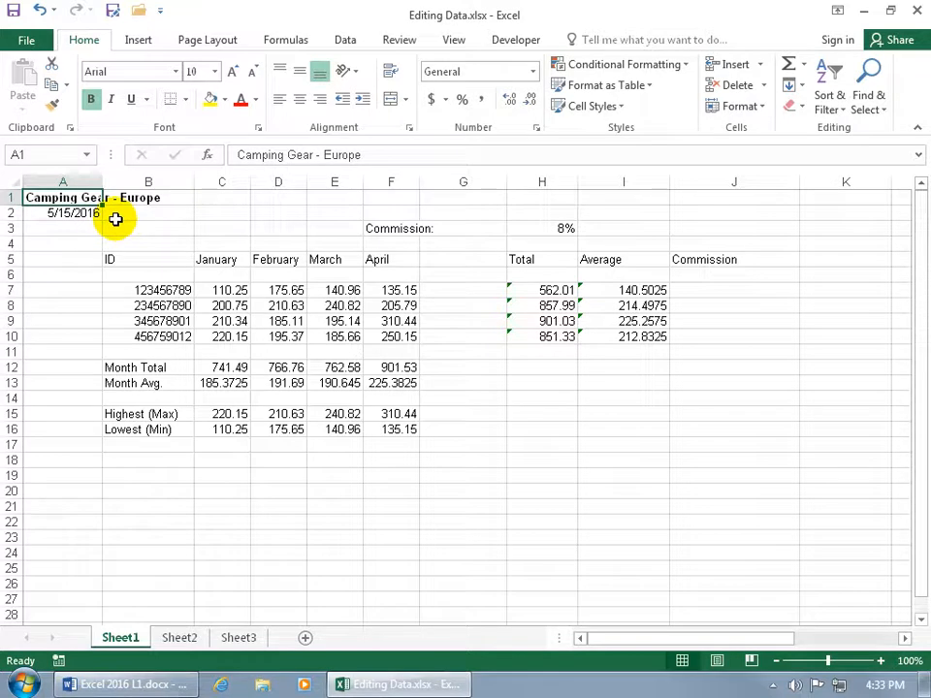
# Try changing the title in cell A1 to "Sleeping Gear - U.S." and discard the edit
pyautogui.doubleClick(79, 197)
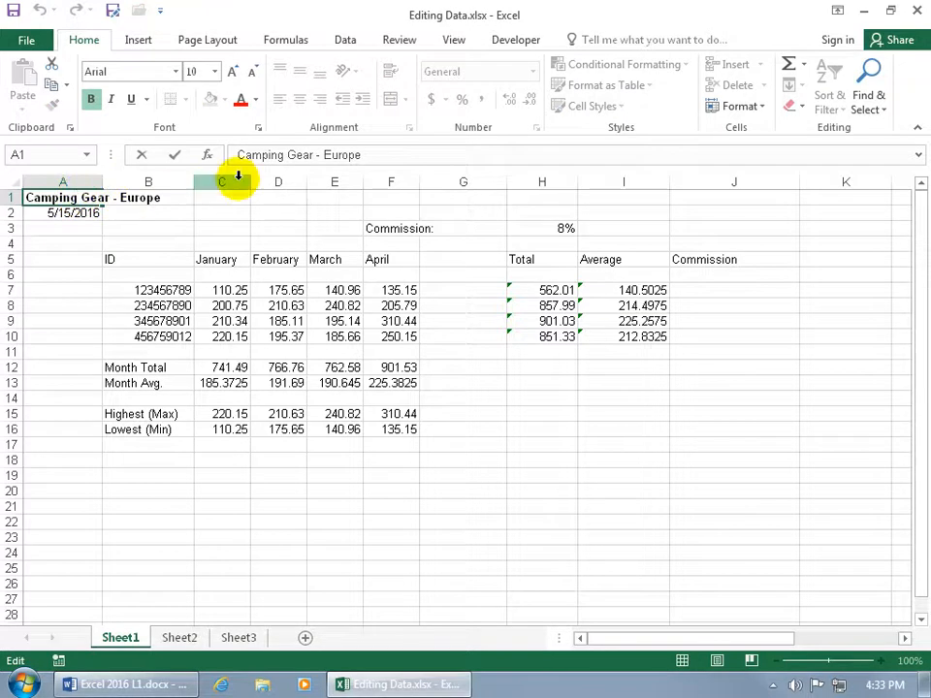
pyautogui.press('Return')
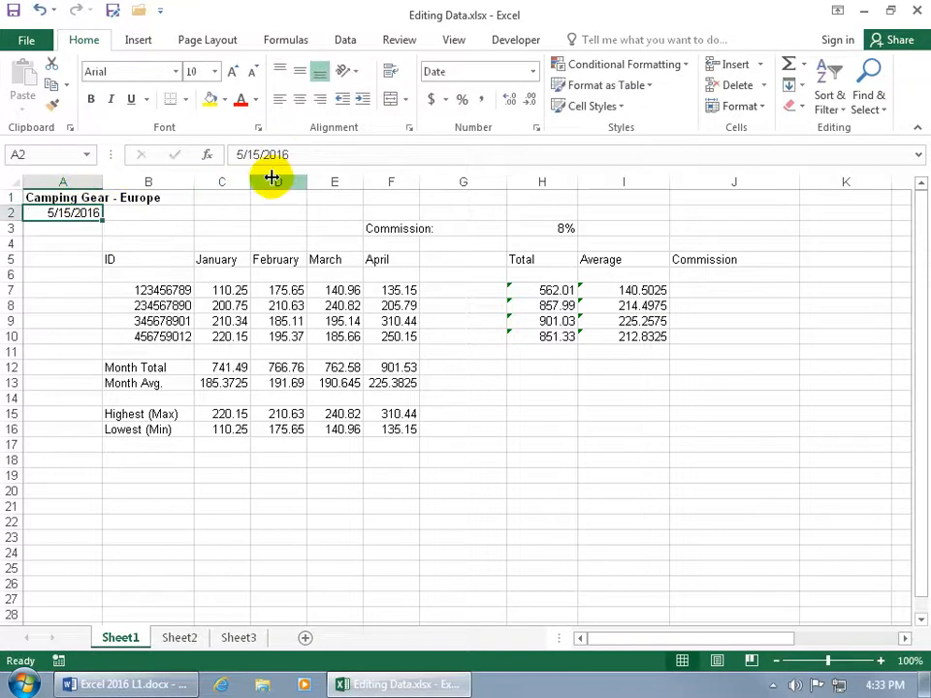
pyautogui.click(78, 200)
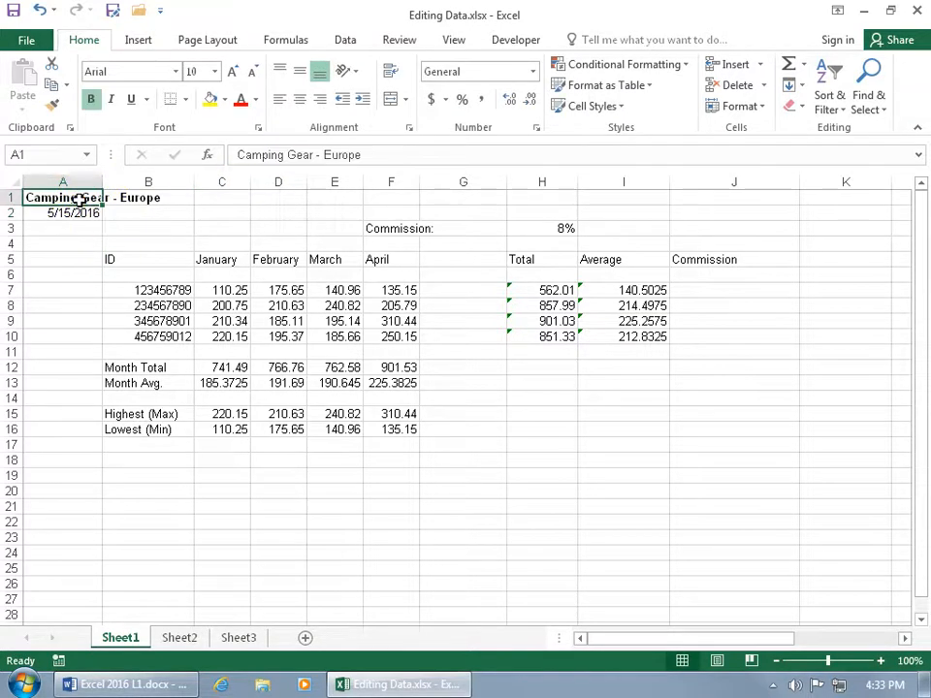
pyautogui.click(323, 155)
pyautogui.moveTo(325, 155); pyautogui.dragTo(362, 157)
pyautogui.write('U.S.')
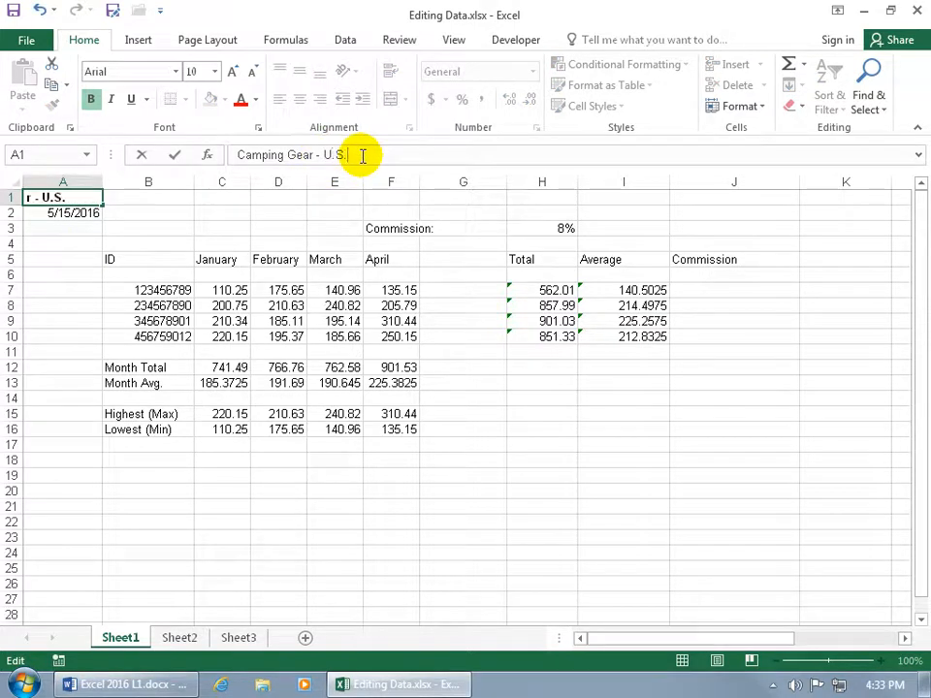
pyautogui.doubleClick(269, 155)
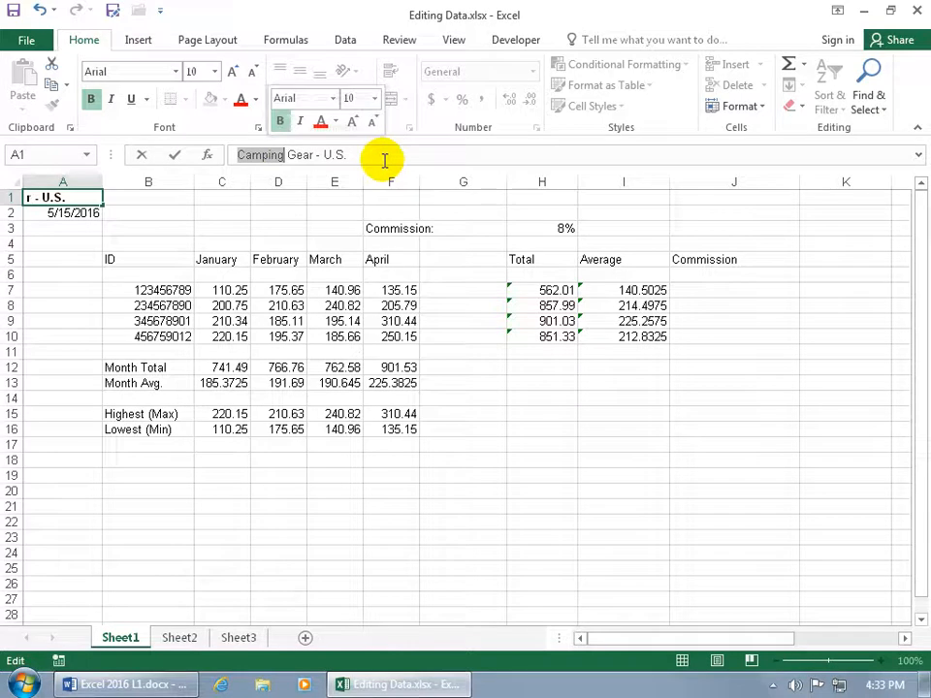
pyautogui.write('Sleeping')
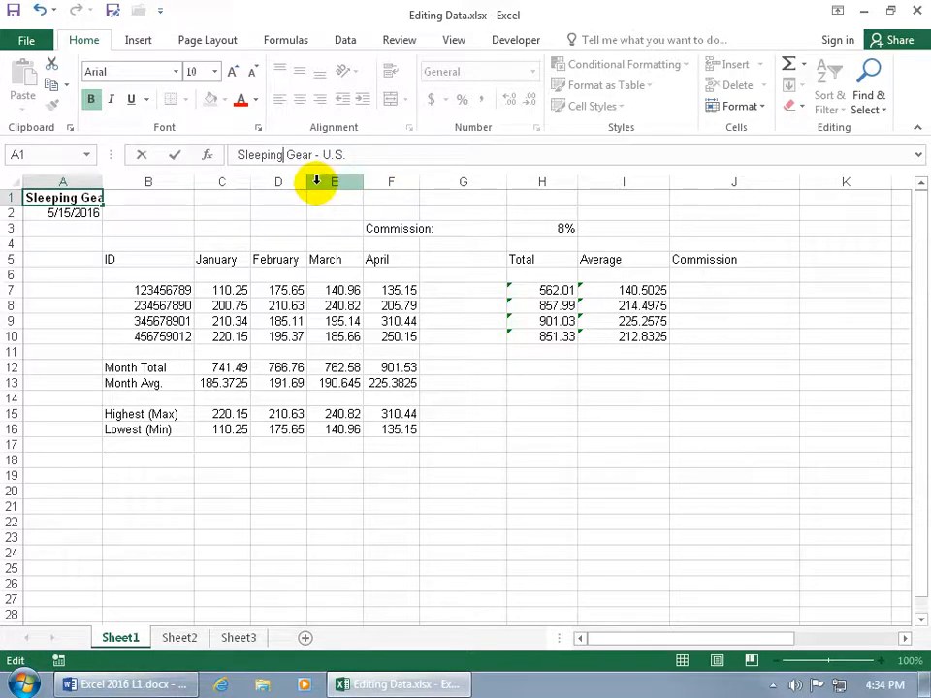
pyautogui.click(141, 157)
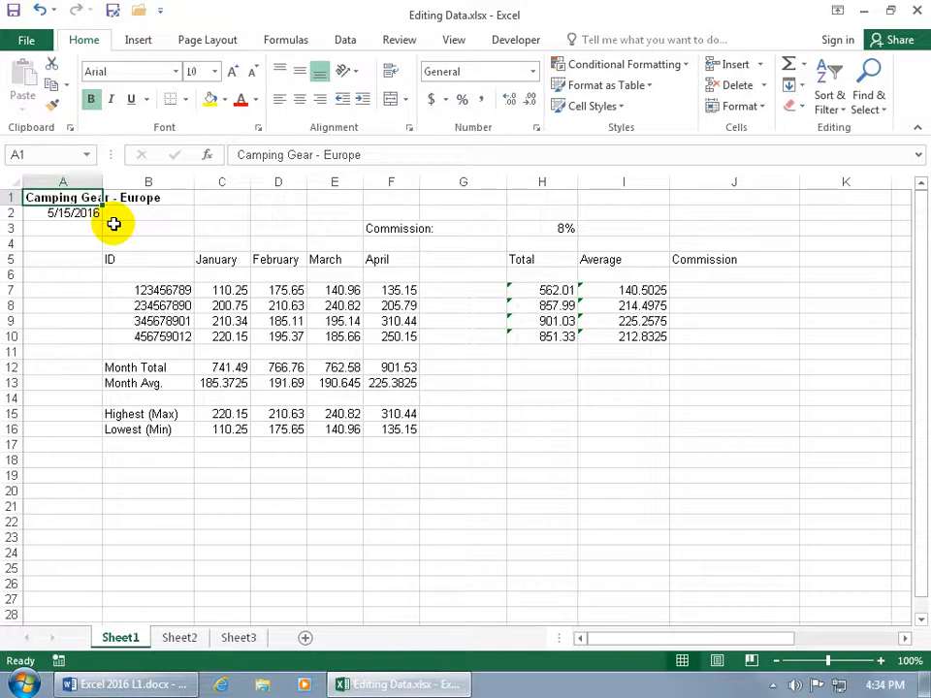
# Delete the contents of the range B5:F12 and undo the deletion
pyautogui.moveTo(155, 256); pyautogui.dragTo(402, 362)
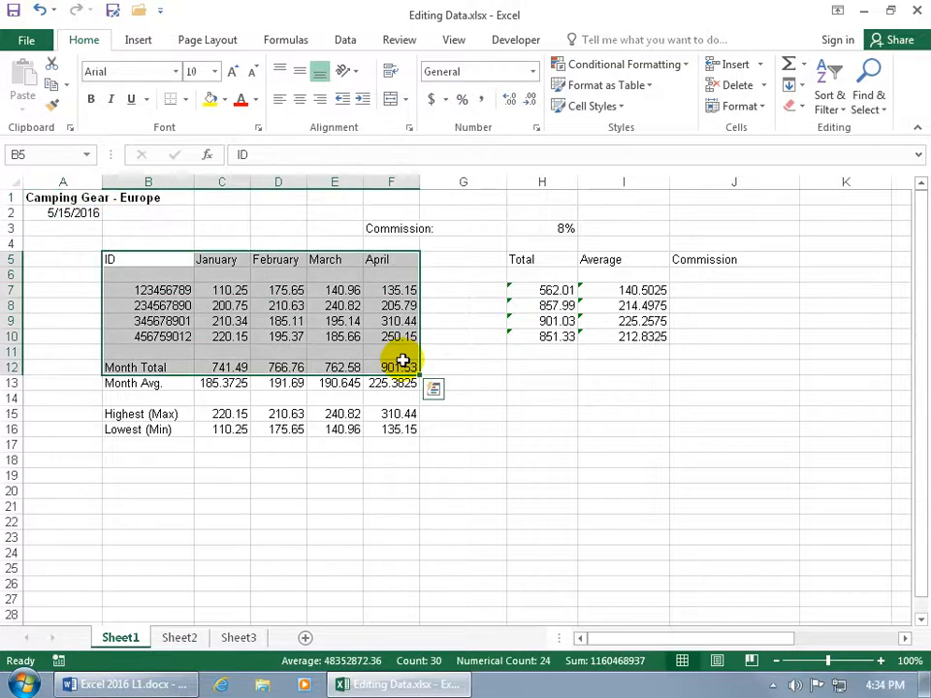
pyautogui.press('Delete')
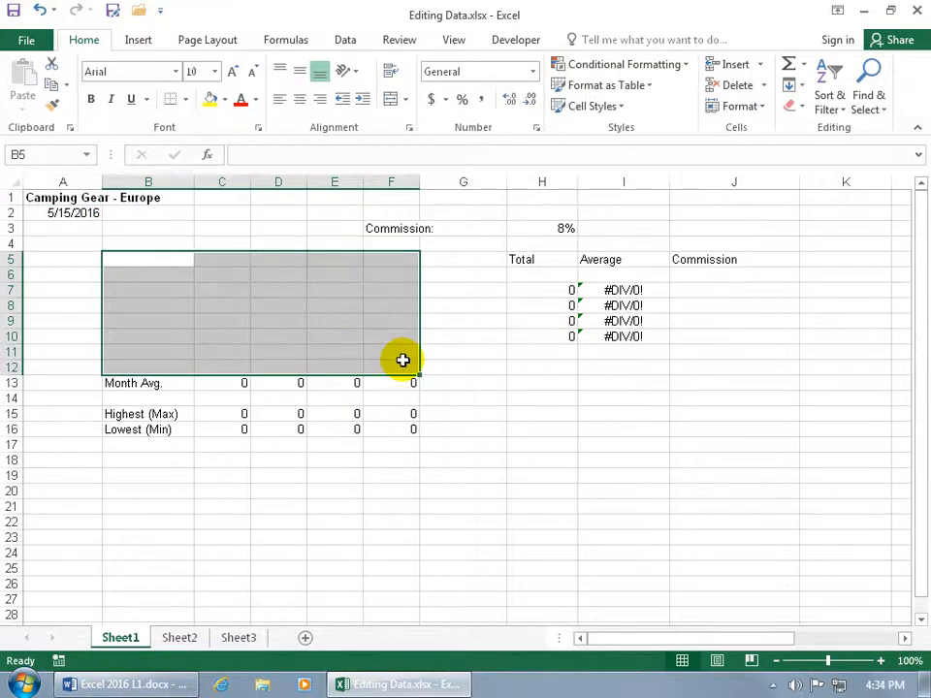
pyautogui.click(39, 9)
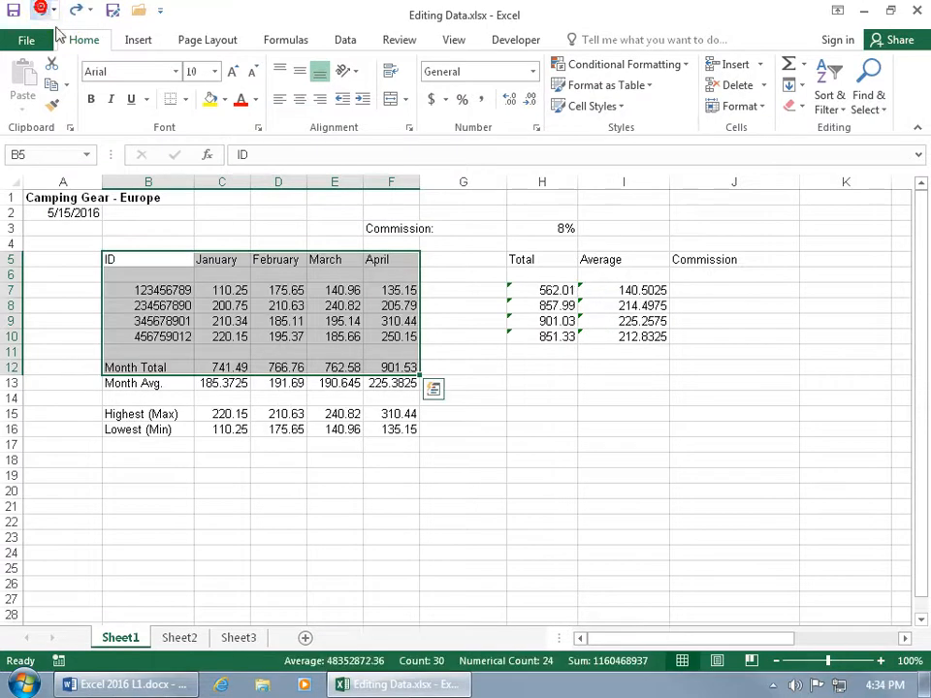
# Clear only the formatting of the title in cell A1 and undo that change
pyautogui.click(213, 260)
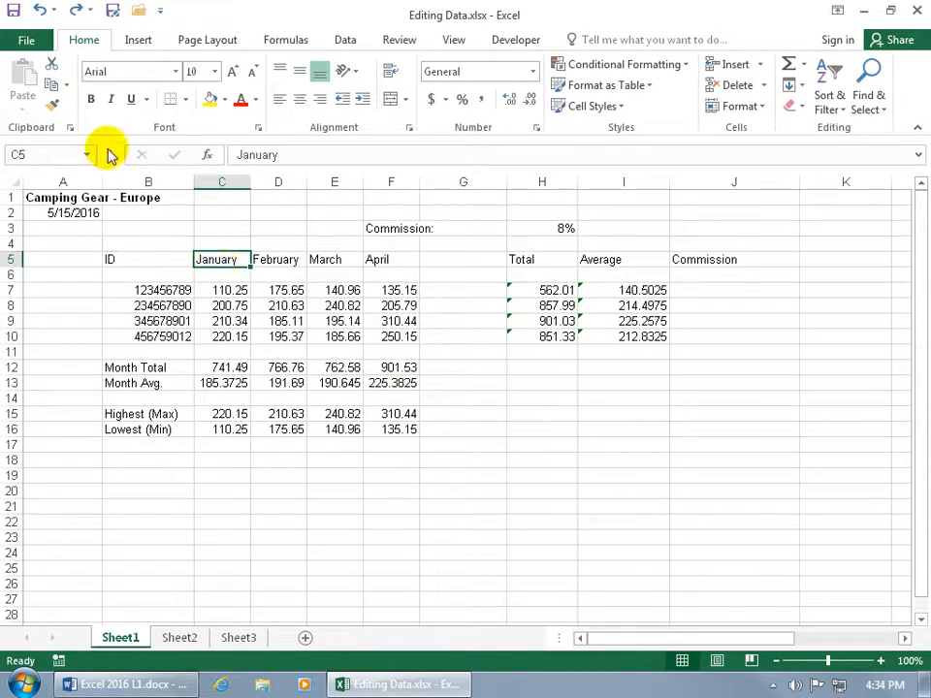
pyautogui.click(804, 114)
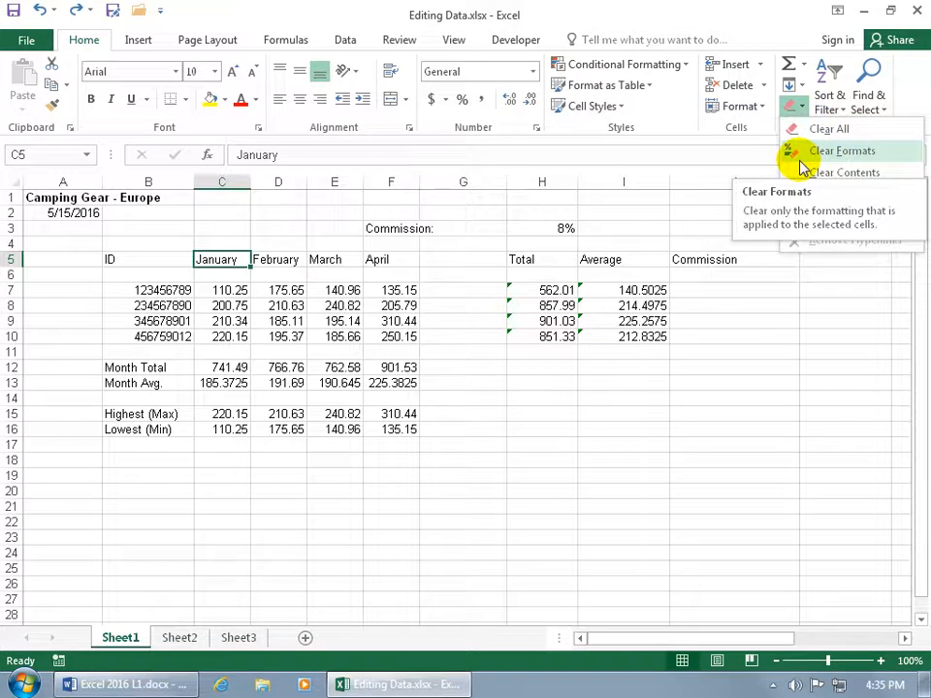
pyautogui.click(60, 197)
pyautogui.click(48, 197)
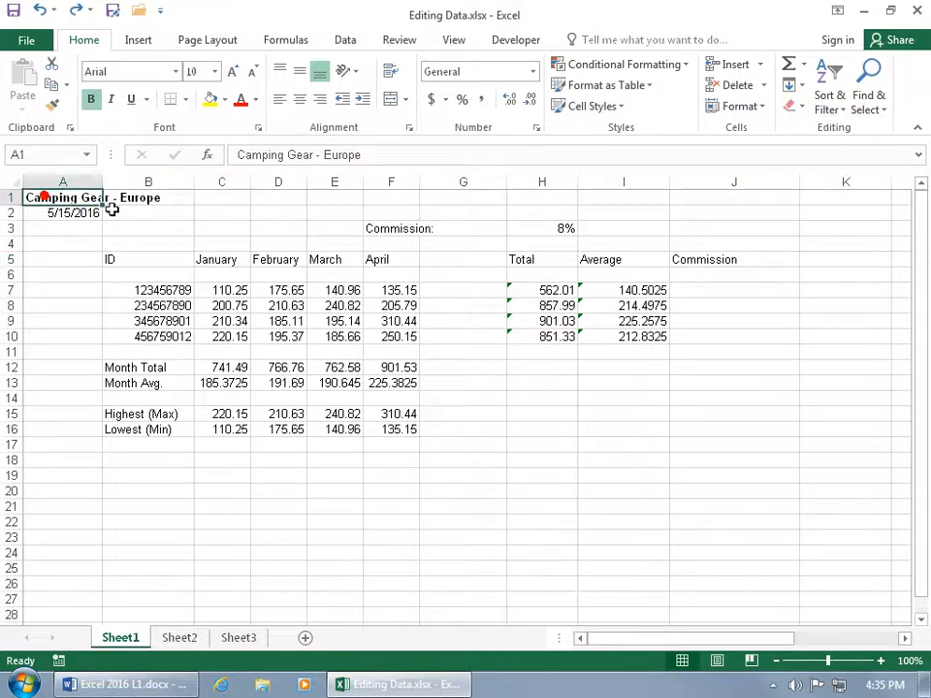
pyautogui.click(791, 106)
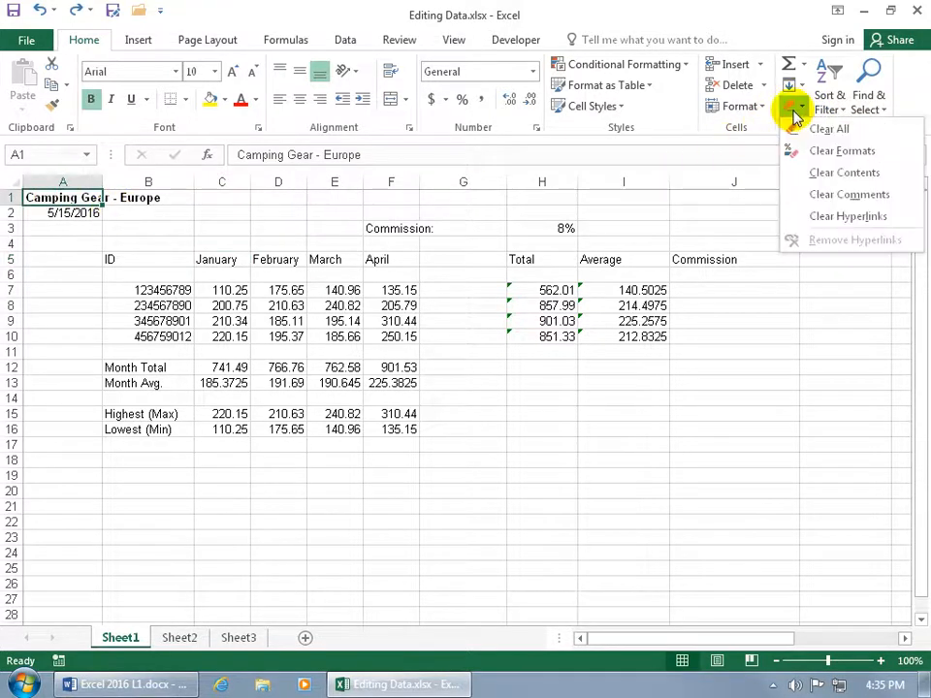
pyautogui.click(805, 151)
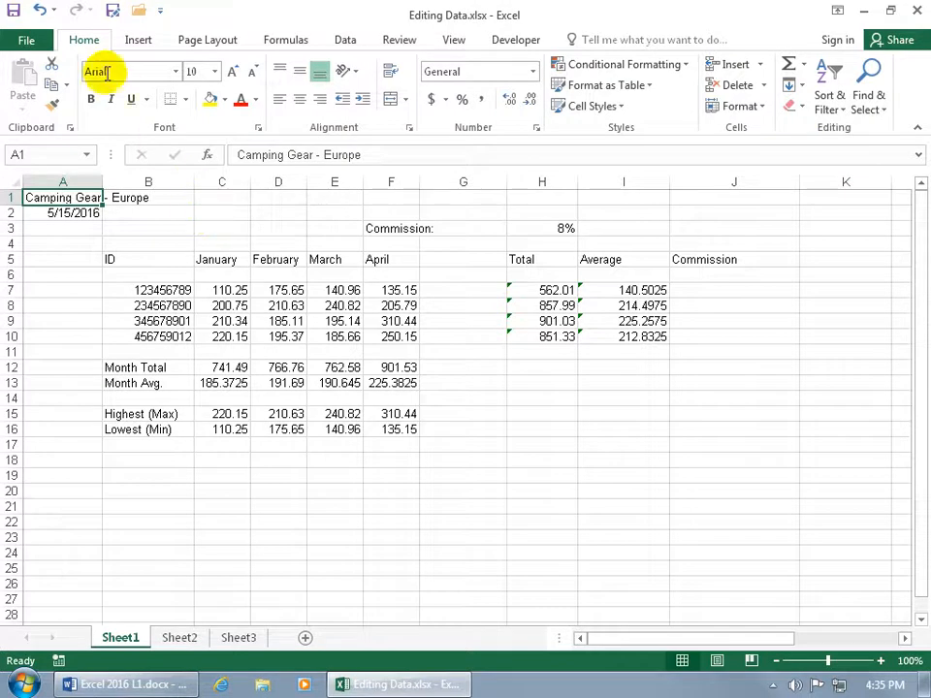
pyautogui.click(40, 10)
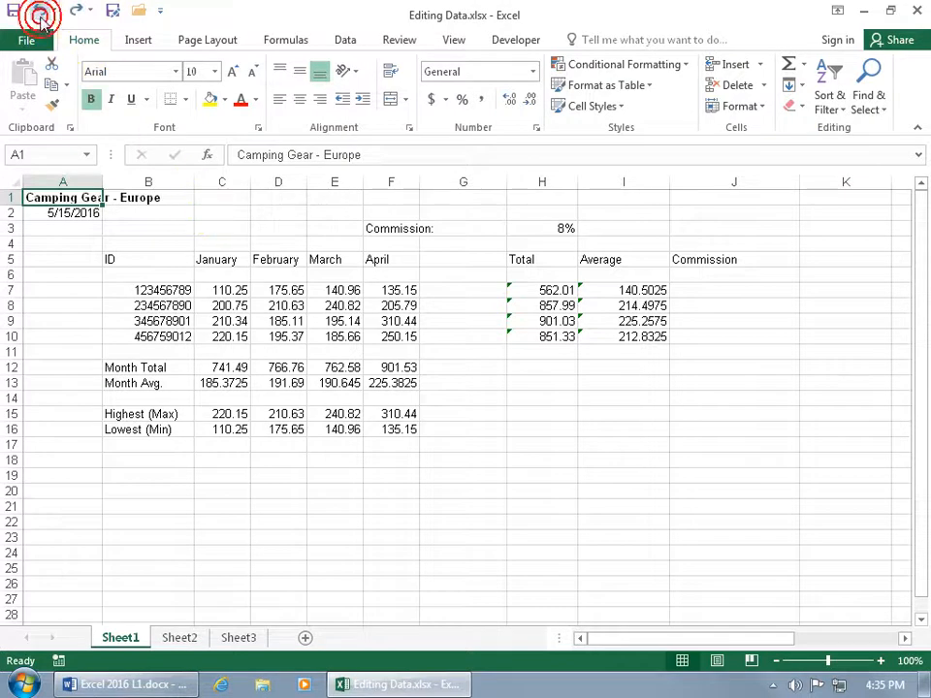
pyautogui.click(792, 107)
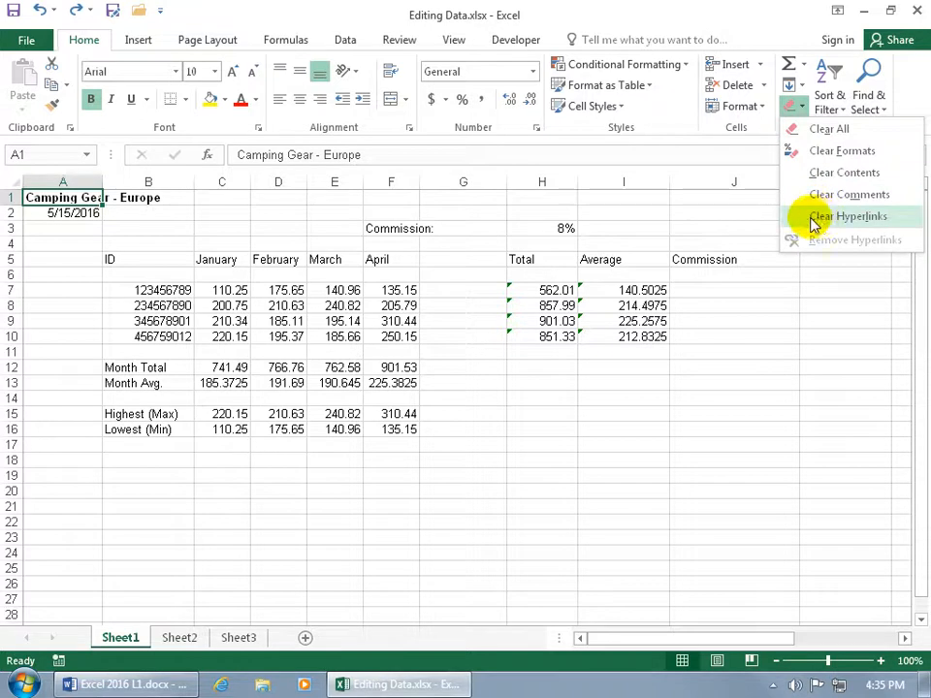
pyautogui.click(661, 221)
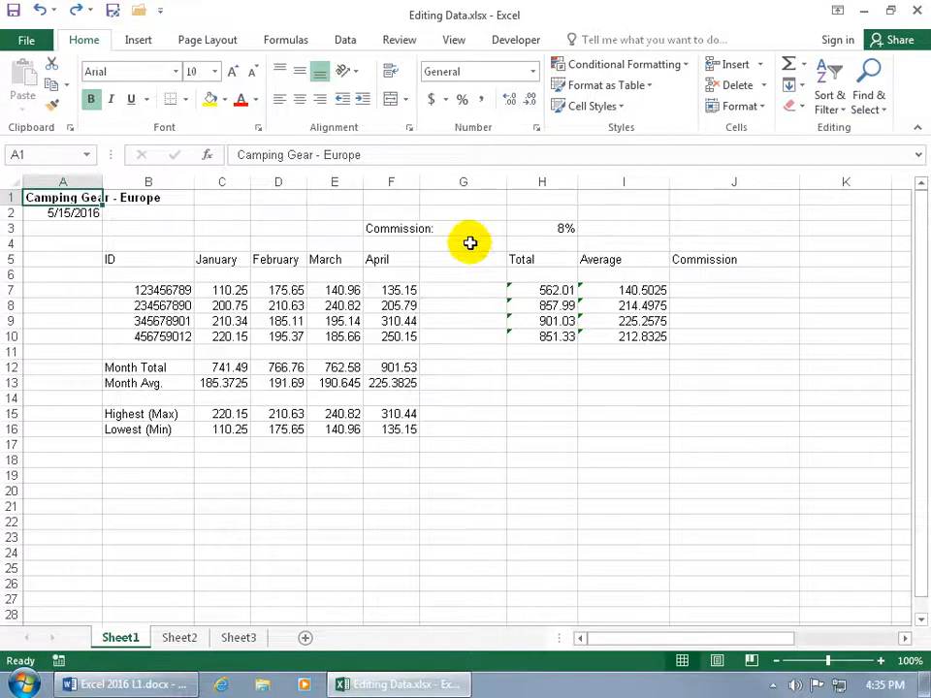
# Insert the Trade Mark Sign (™) after "Gear" in the title in cell A1
pyautogui.doubleClick(78, 197)
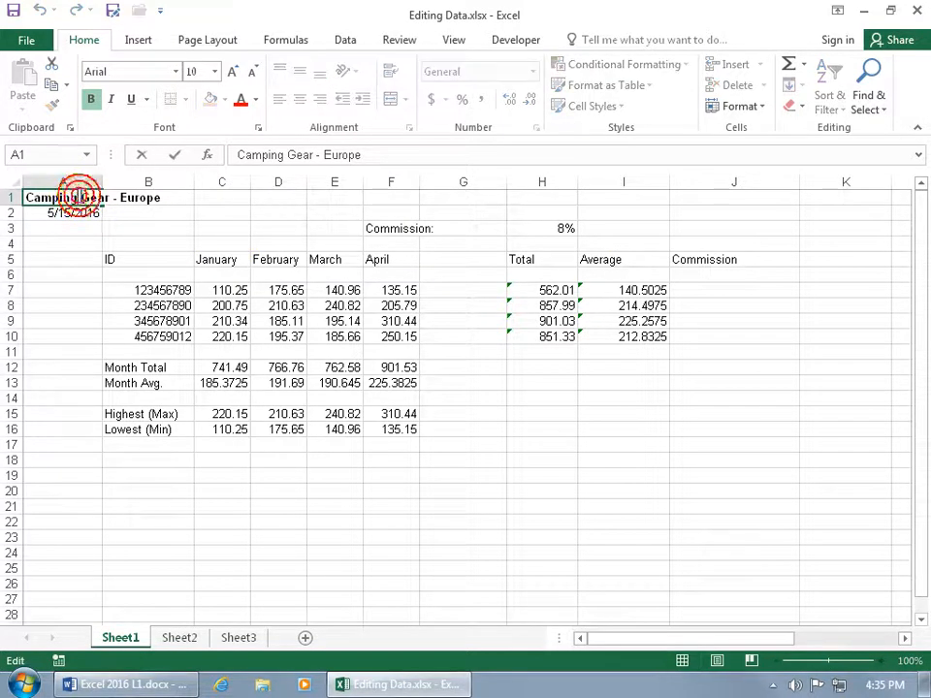
pyautogui.click(312, 154)
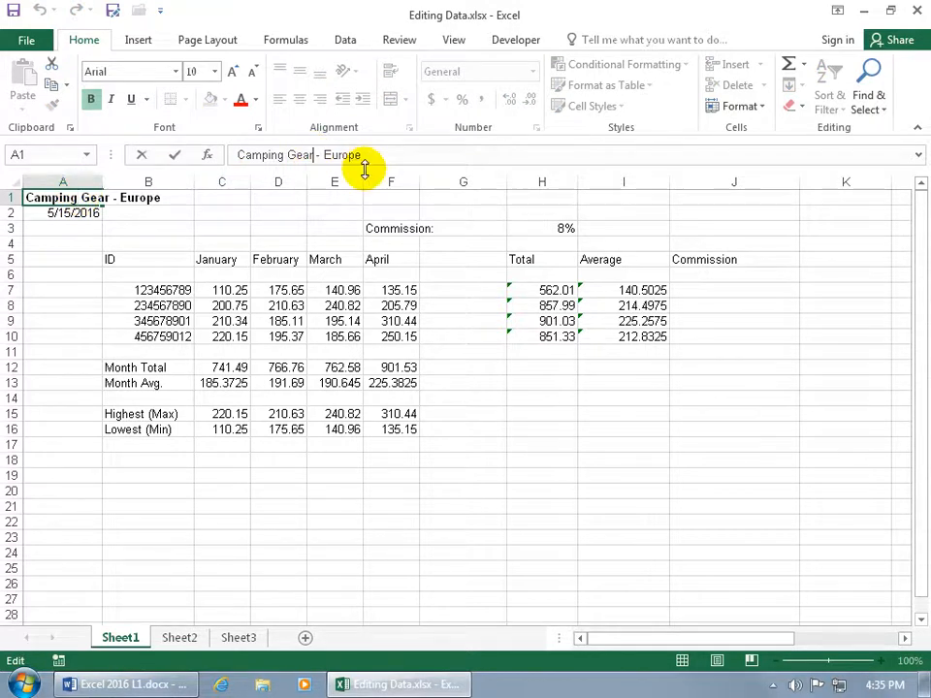
pyautogui.click(144, 43)
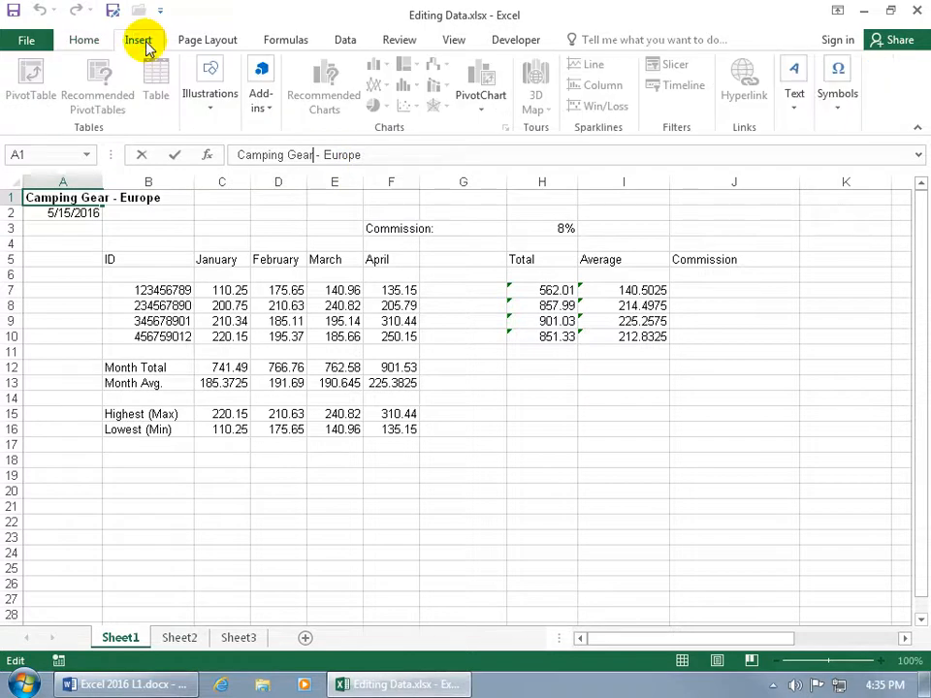
pyautogui.click(838, 107)
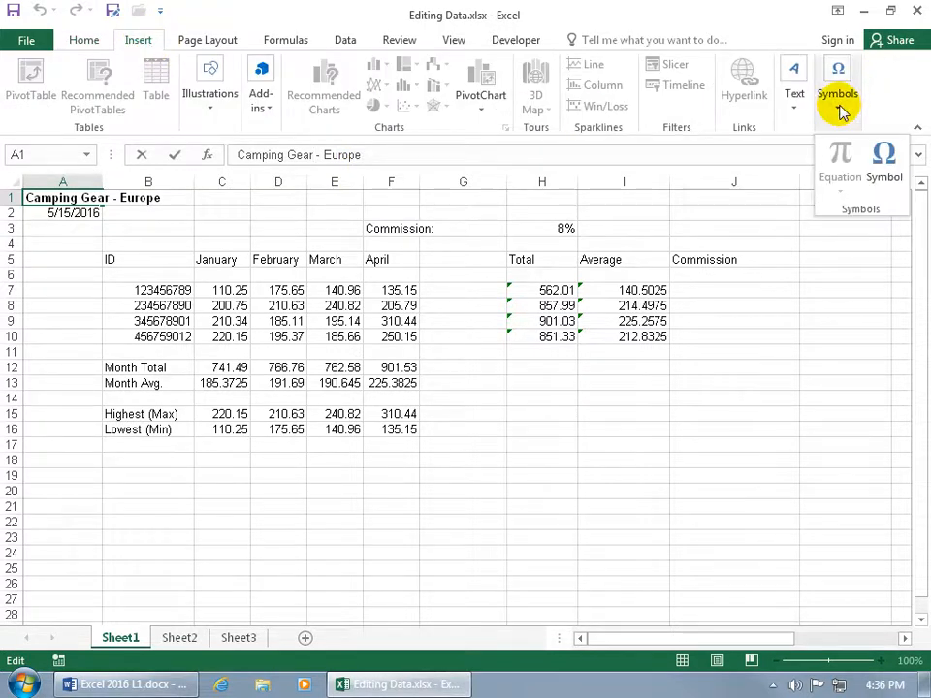
pyautogui.click(884, 161)
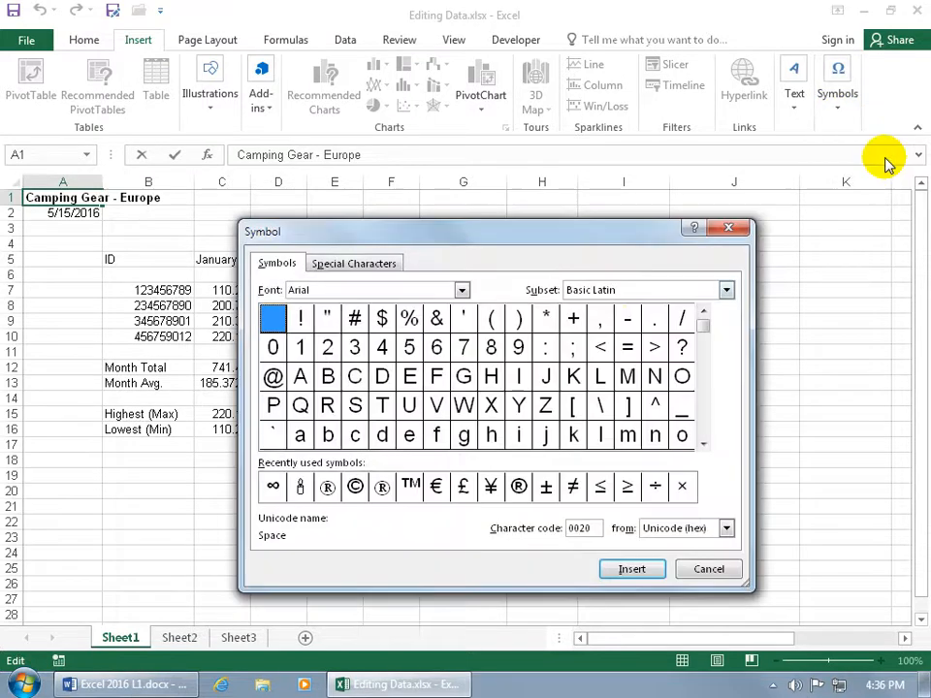
pyautogui.click(519, 486)
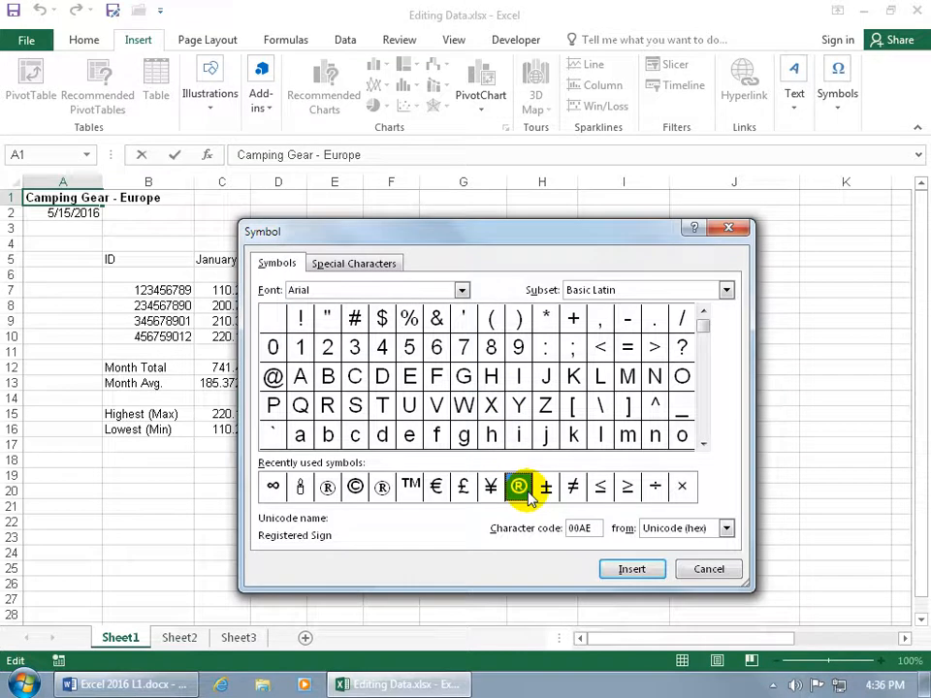
pyautogui.click(412, 486)
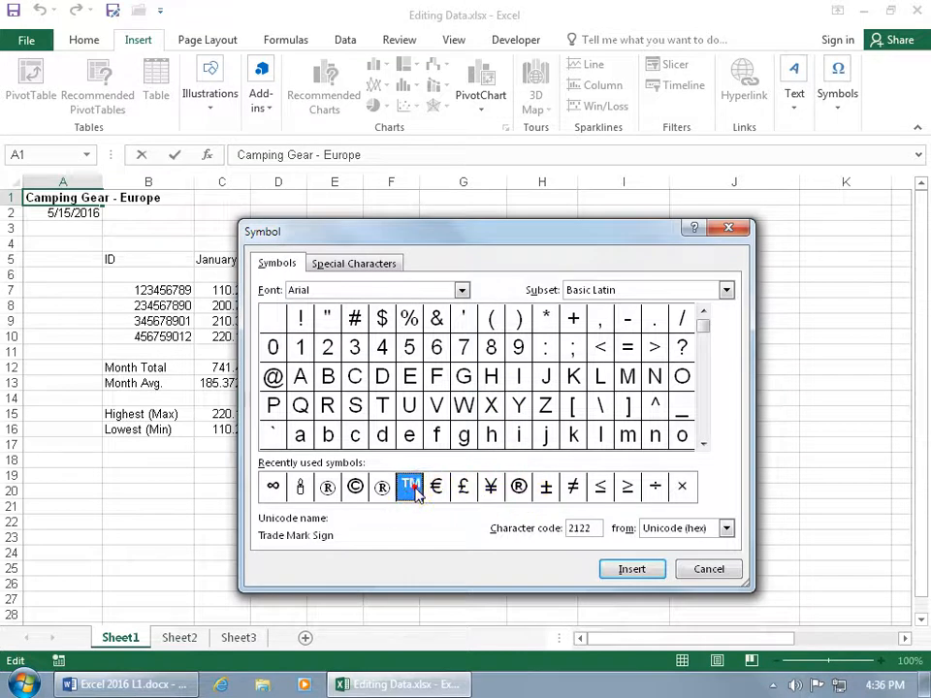
pyautogui.click(632, 570)
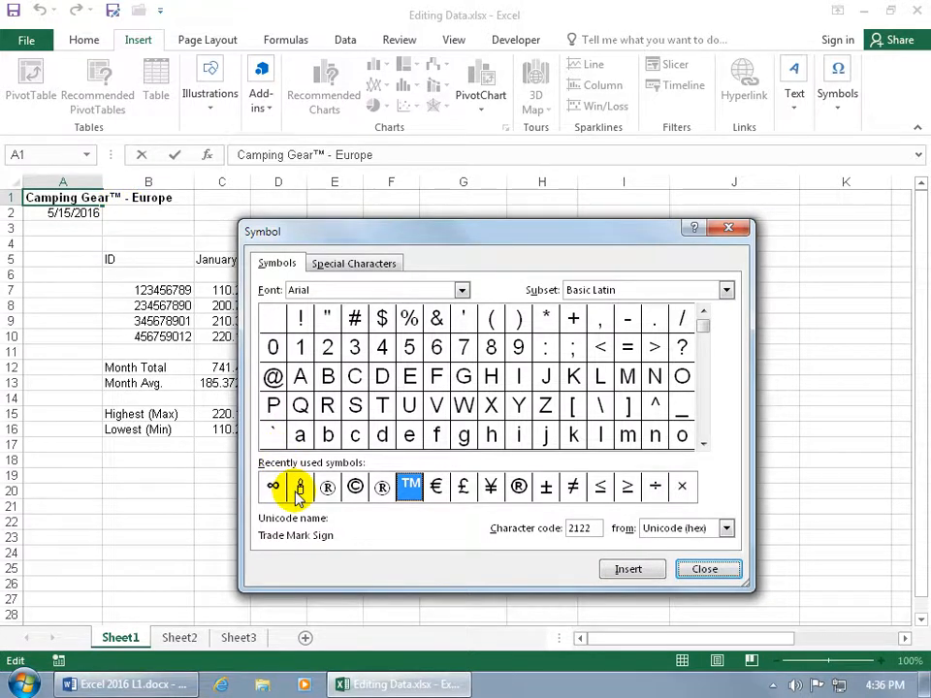
# Show the Wingdings font's characters in the Symbol dialog
pyautogui.click(461, 290)
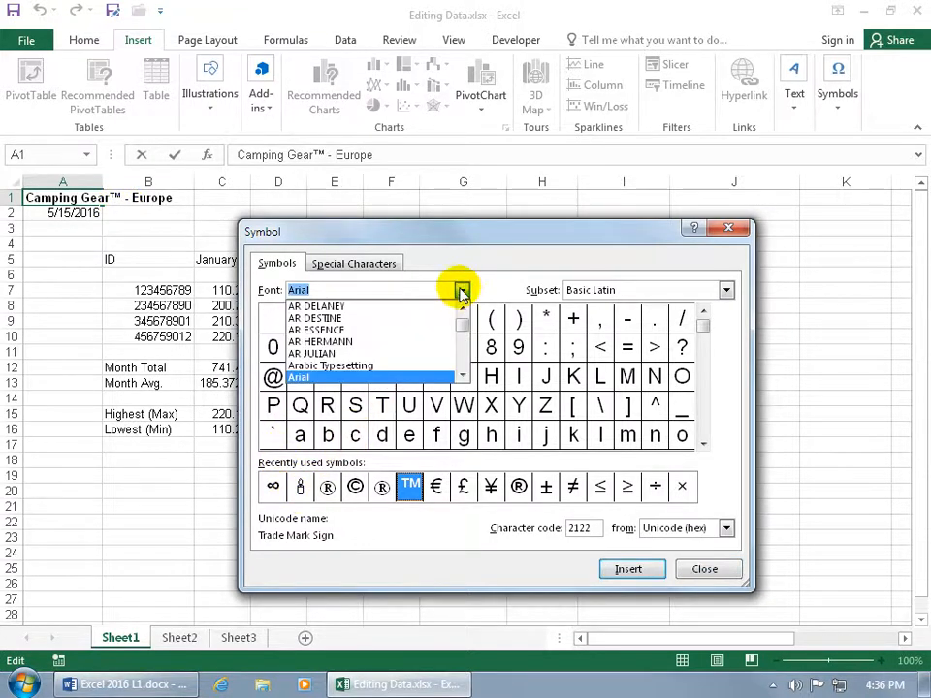
pyautogui.moveTo(462, 315); pyautogui.dragTo(463, 362)
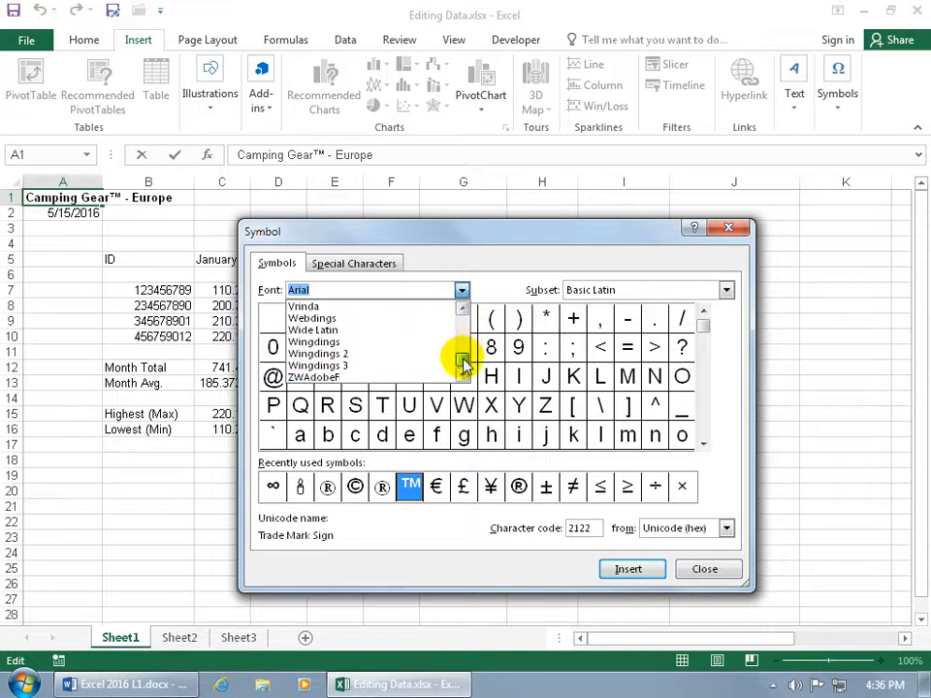
pyautogui.click(381, 343)
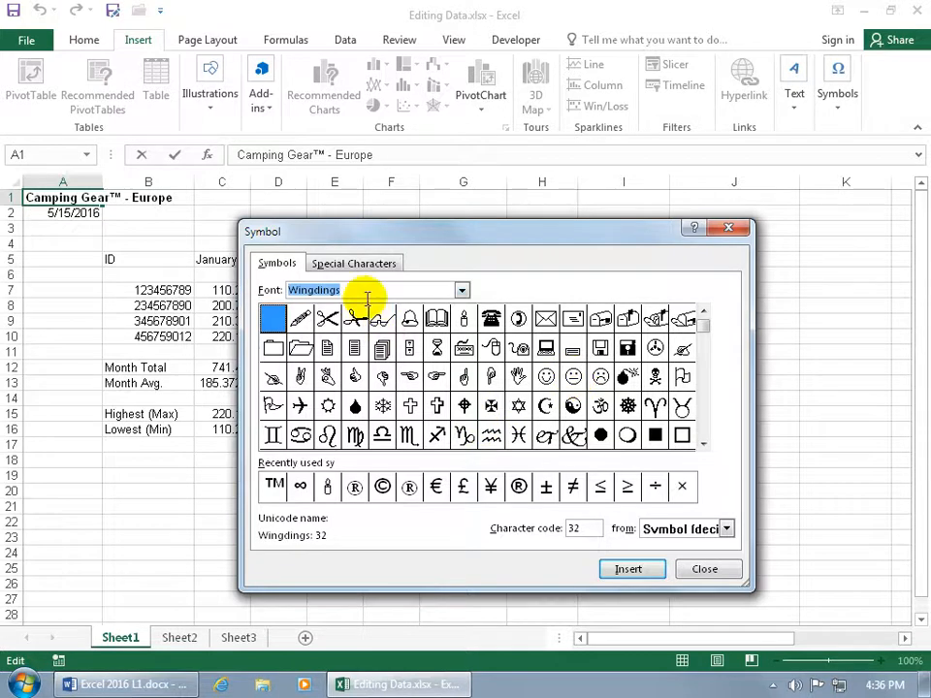
# Insert a second trademark from the special characters list into the A1 title and close the Symbol dialog
pyautogui.click(361, 265)
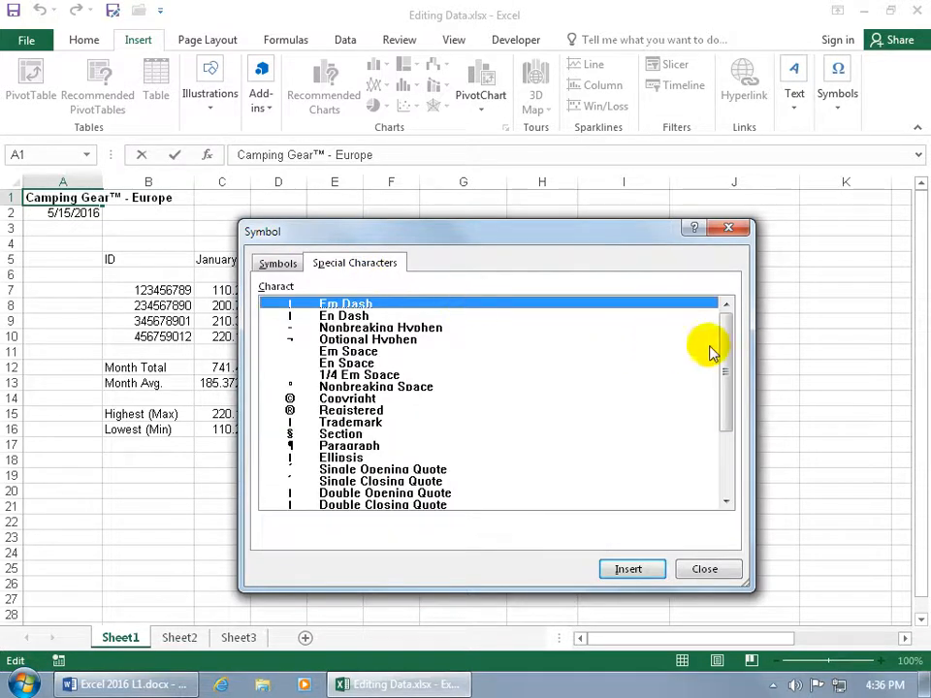
pyautogui.scroll(-3, 718, 353)
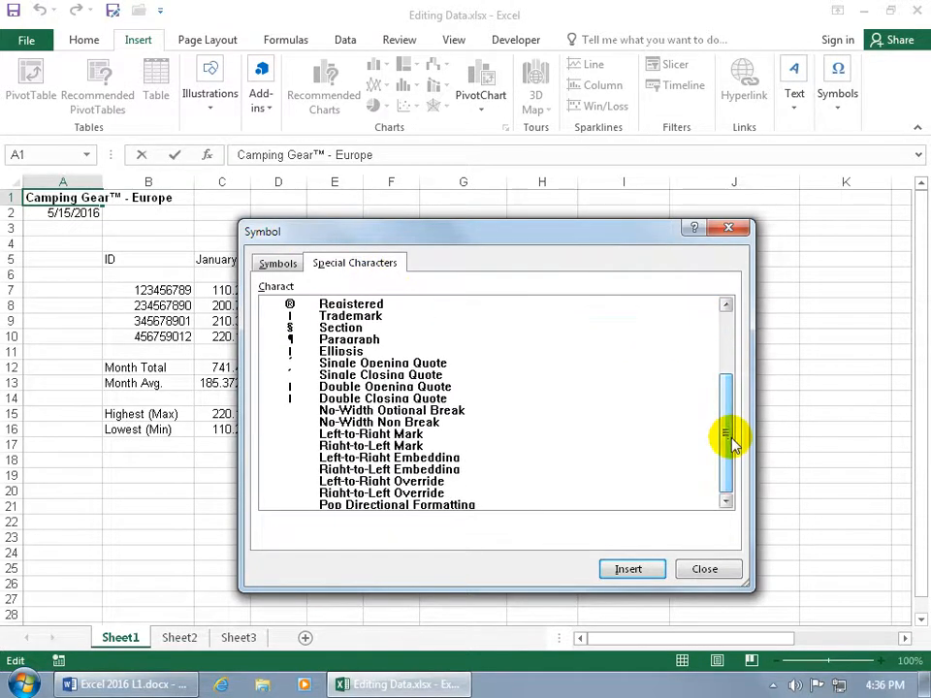
pyautogui.moveTo(732, 444); pyautogui.dragTo(462, 386)
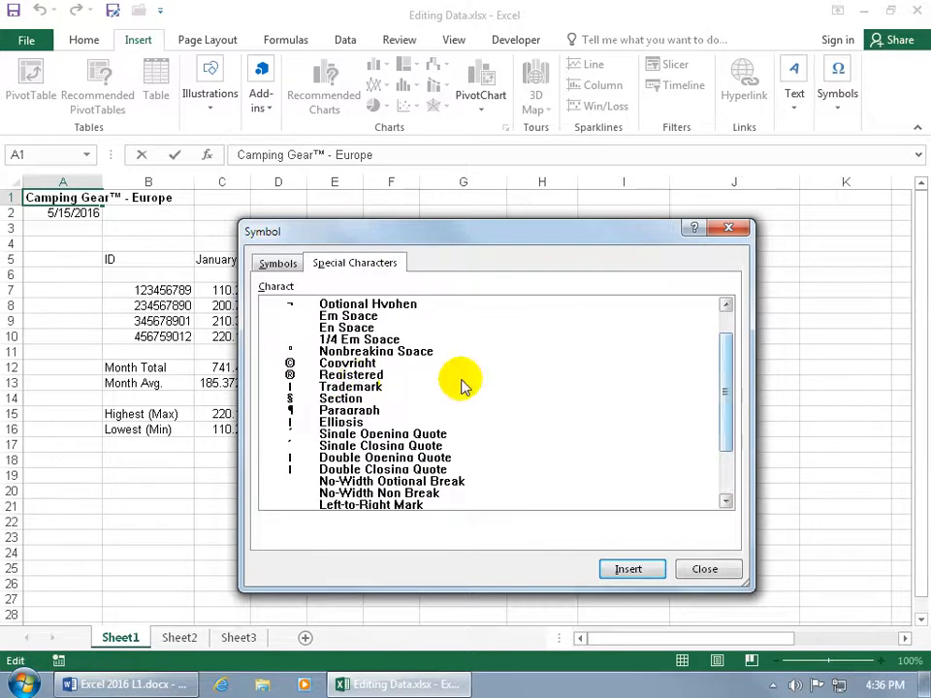
pyautogui.click(351, 365)
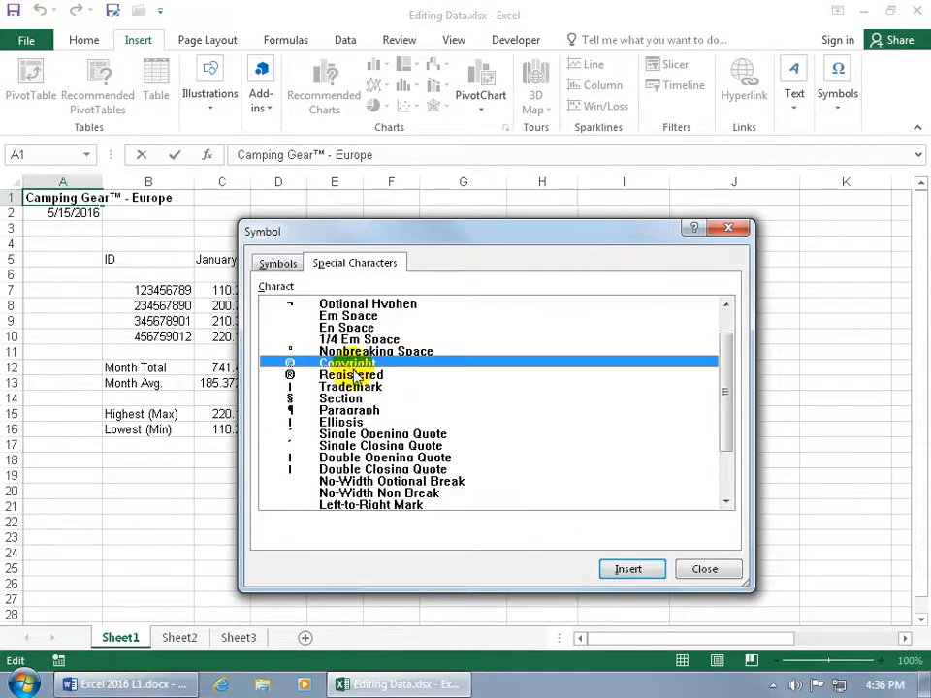
pyautogui.click(355, 375)
pyautogui.click(353, 386)
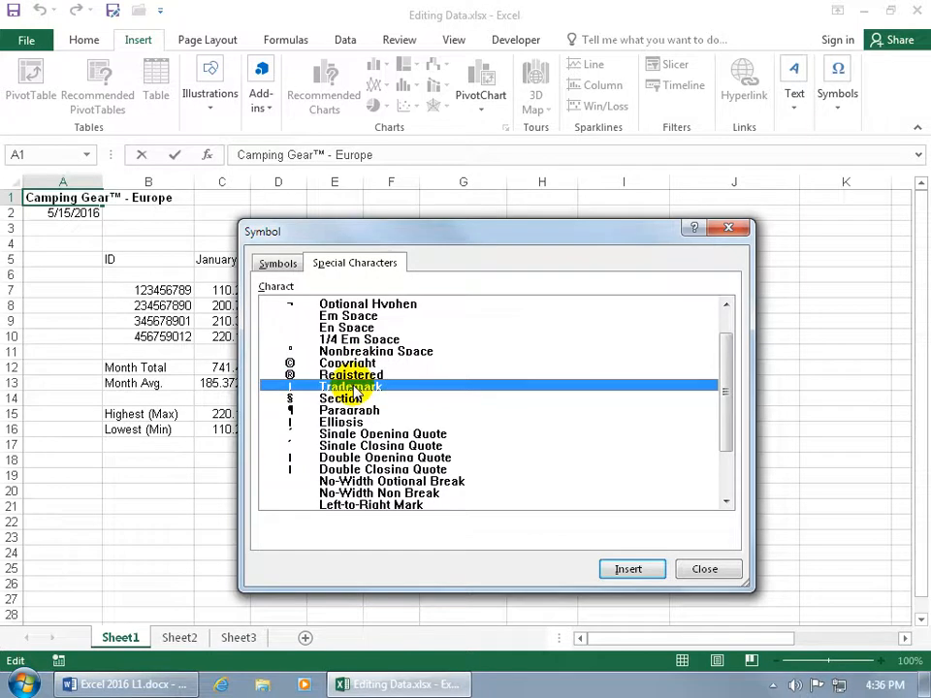
pyautogui.click(620, 570)
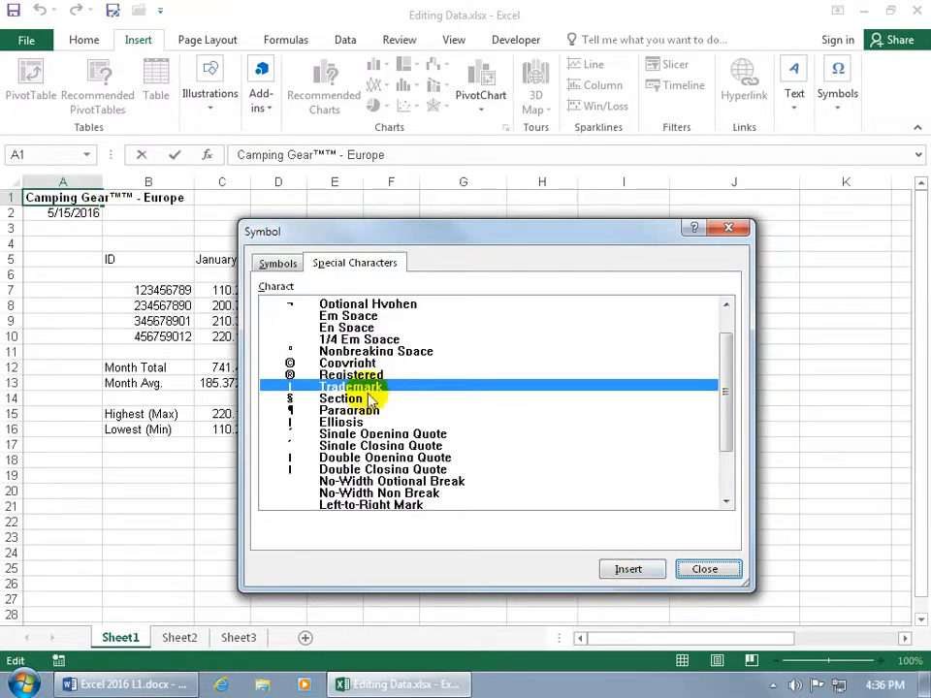
pyautogui.click(705, 569)
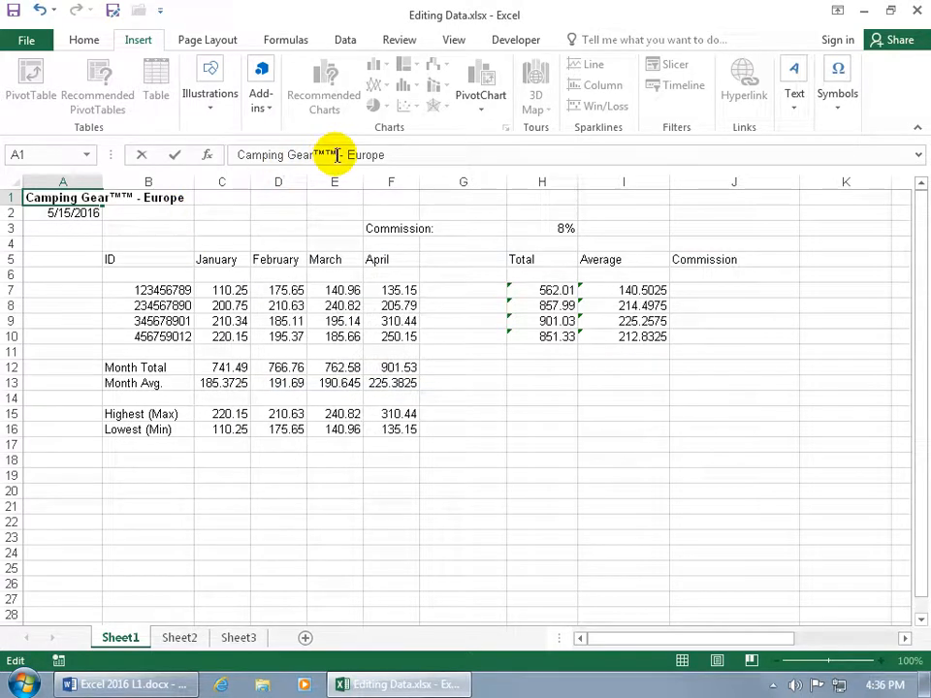
# Delete both trademark symbols from the title in cell A1 so it reads "Camping Gear - Europe"
pyautogui.press('BackSpace')
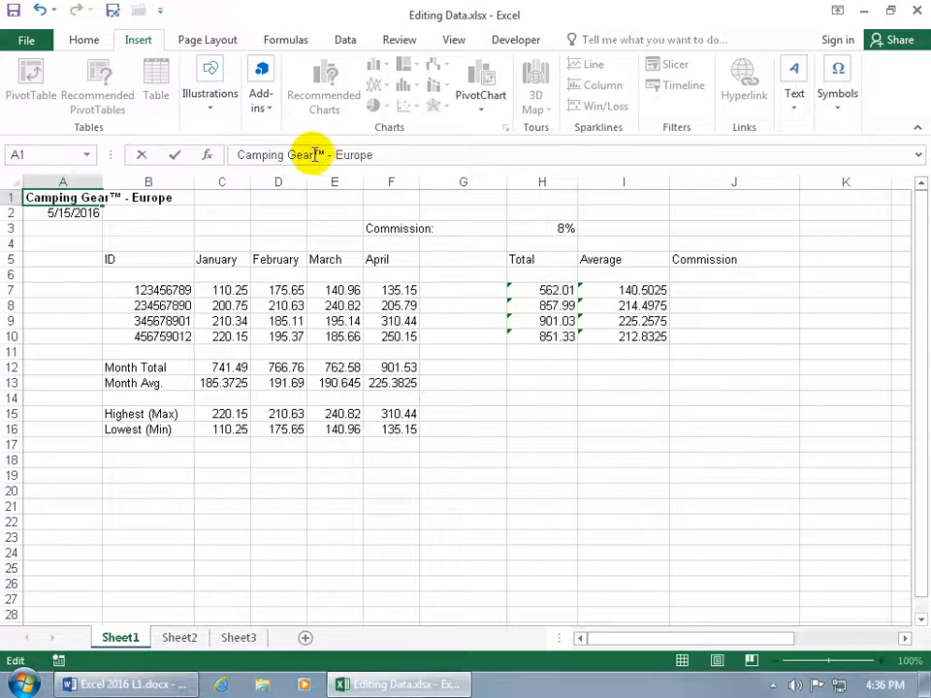
pyautogui.press('BackSpace')
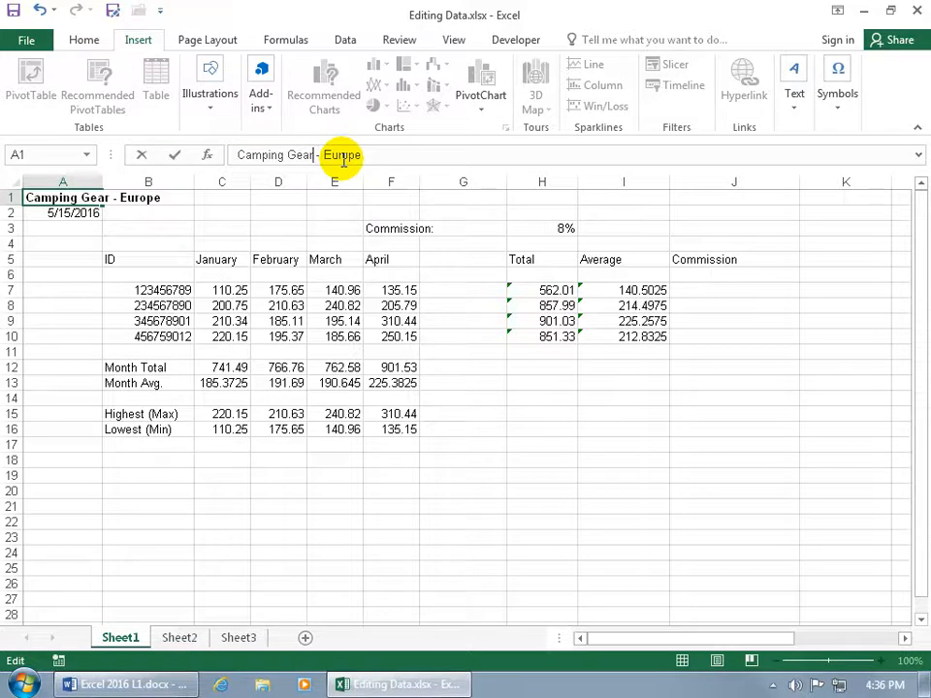
pyautogui.press('Return')
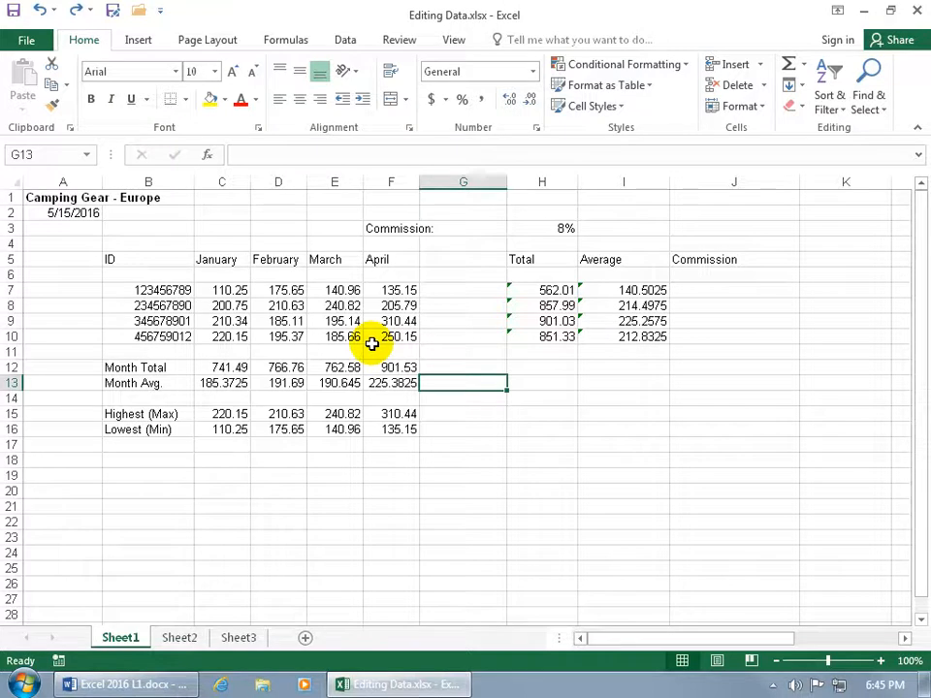
# Select the range C7:F10 and move the active cell down through it from C7 to D9, keeping the selection
pyautogui.moveTo(228, 289); pyautogui.dragTo(388, 335)
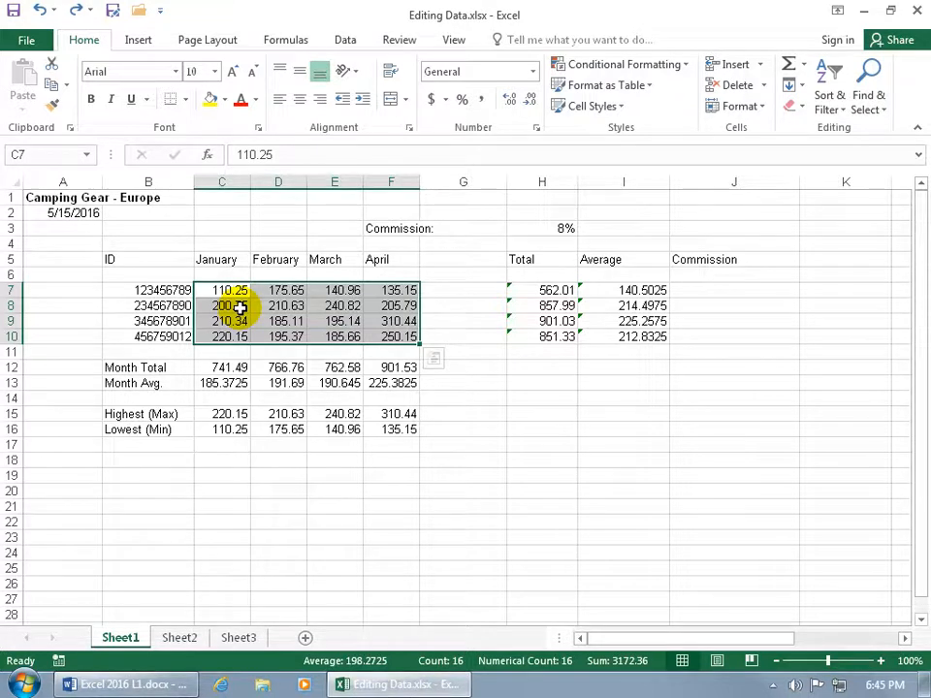
pyautogui.press('Return')
pyautogui.press('Return')
pyautogui.press('Return')
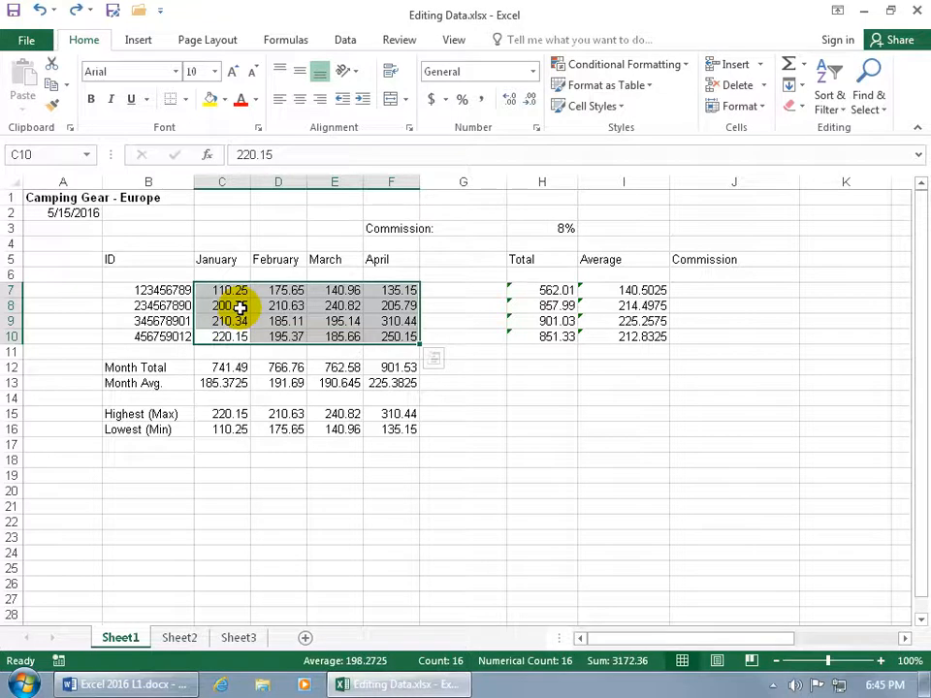
pyautogui.press('Return')
pyautogui.press('Return')
pyautogui.press('Return')
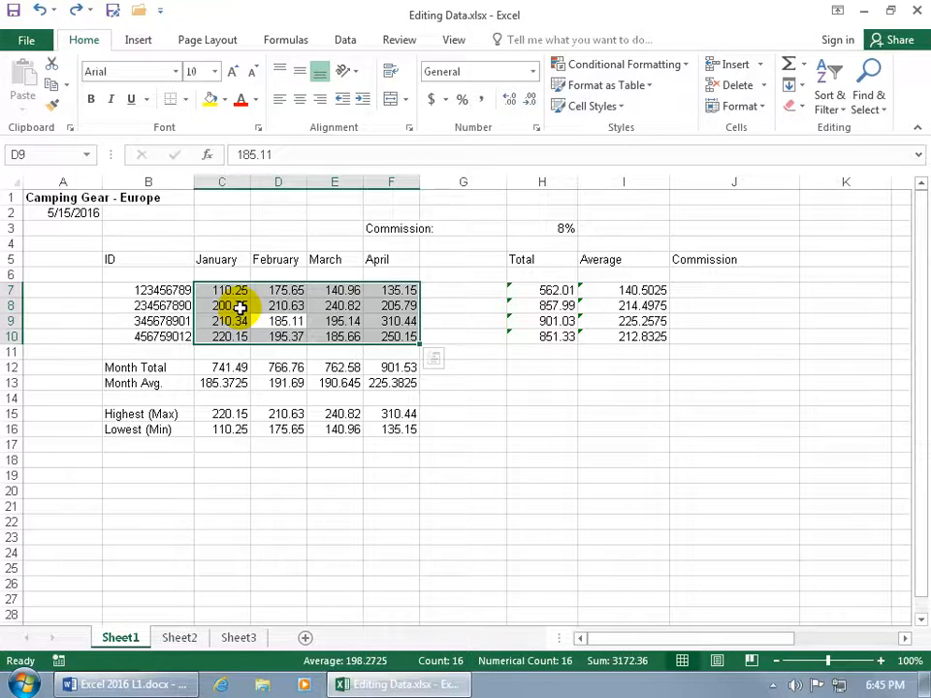
# Move the active cell across row 9 to F9 and back again within the selected range
pyautogui.press('Tab')
pyautogui.press('Tab')
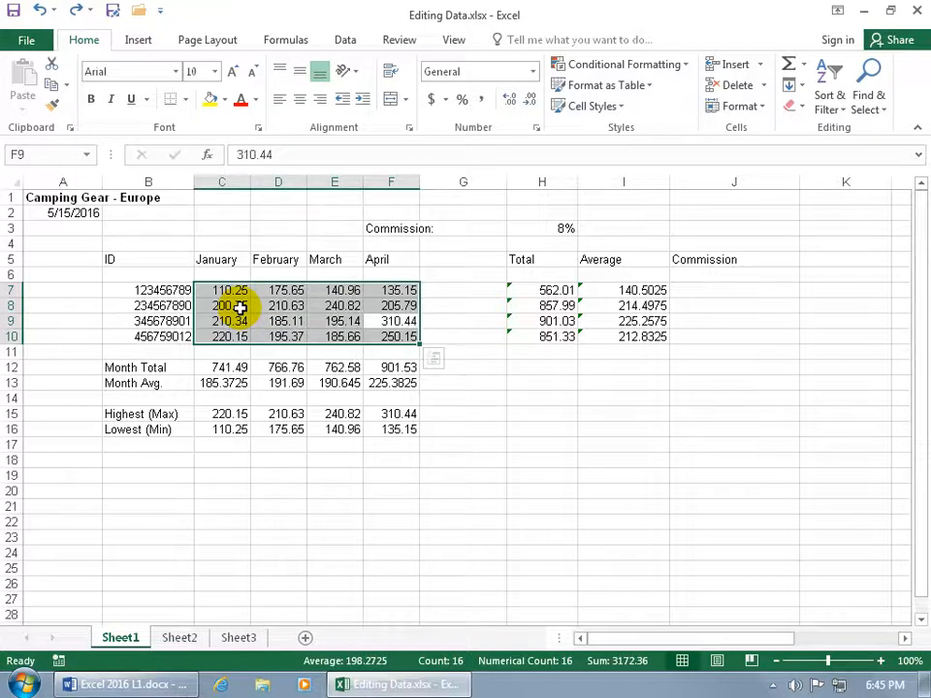
pyautogui.hotkey('shift', 'Tab')
pyautogui.hotkey('shift', 'Tab')
pyautogui.hotkey('shift', 'Tab')
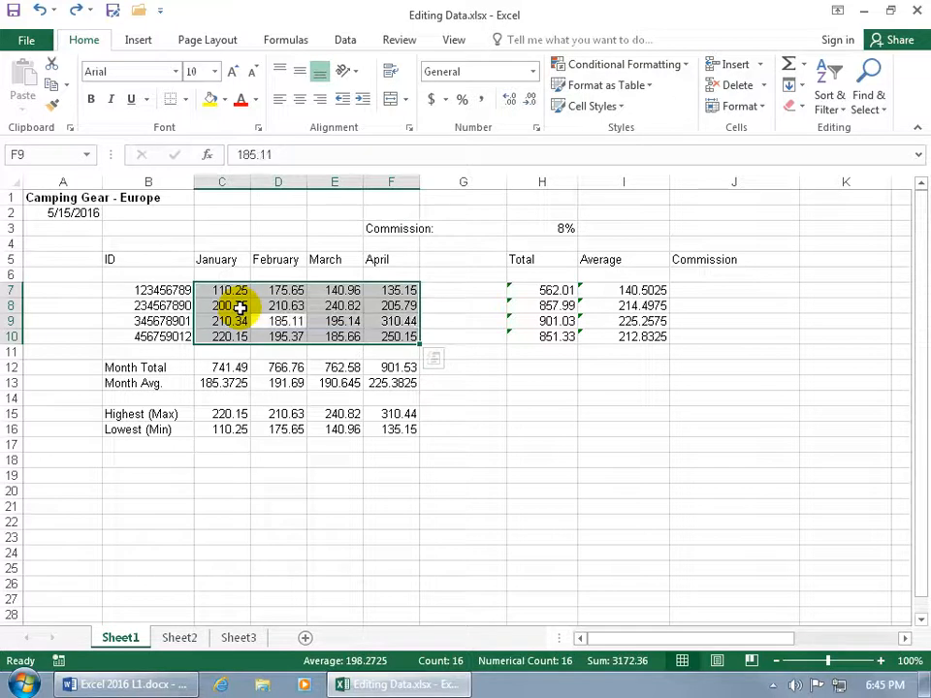
# Reselect the range C7:F10 and enter 1, 515, 51 and 15 down the January column in C7:C10
pyautogui.moveTo(231, 293); pyautogui.dragTo(388, 339)
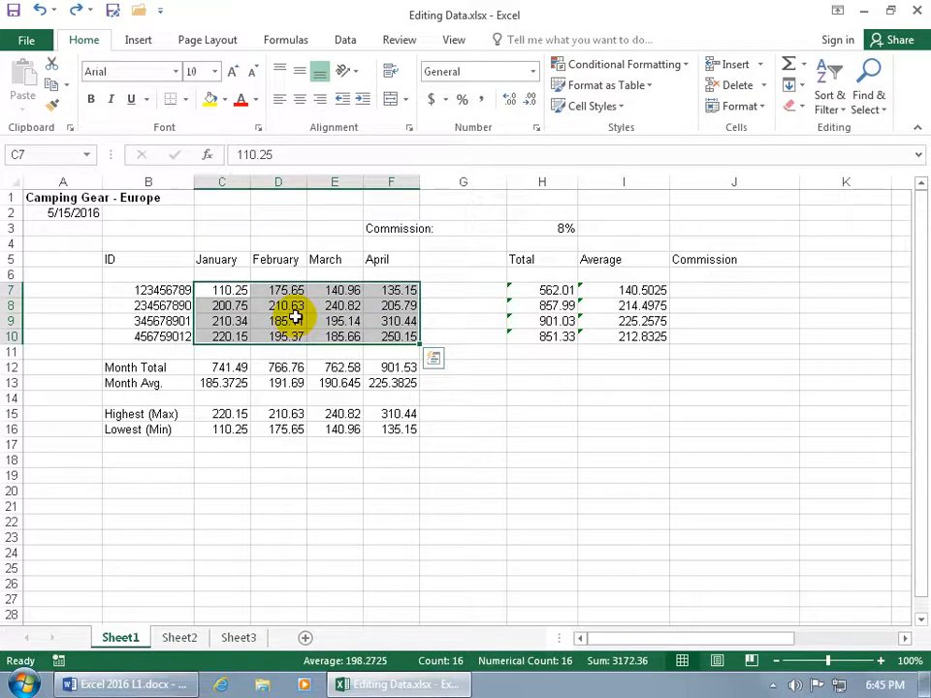
pyautogui.write('1')
pyautogui.press('Return')
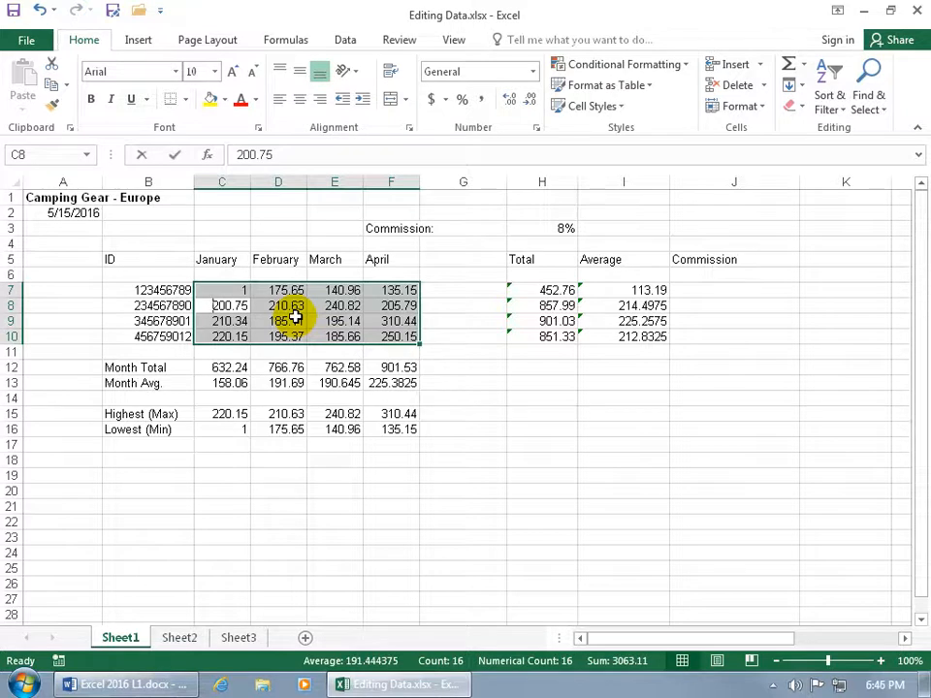
pyautogui.write('515')
pyautogui.press('Return')
pyautogui.write('51')
pyautogui.press('Return')
pyautogui.write('15')
pyautogui.press('Return')
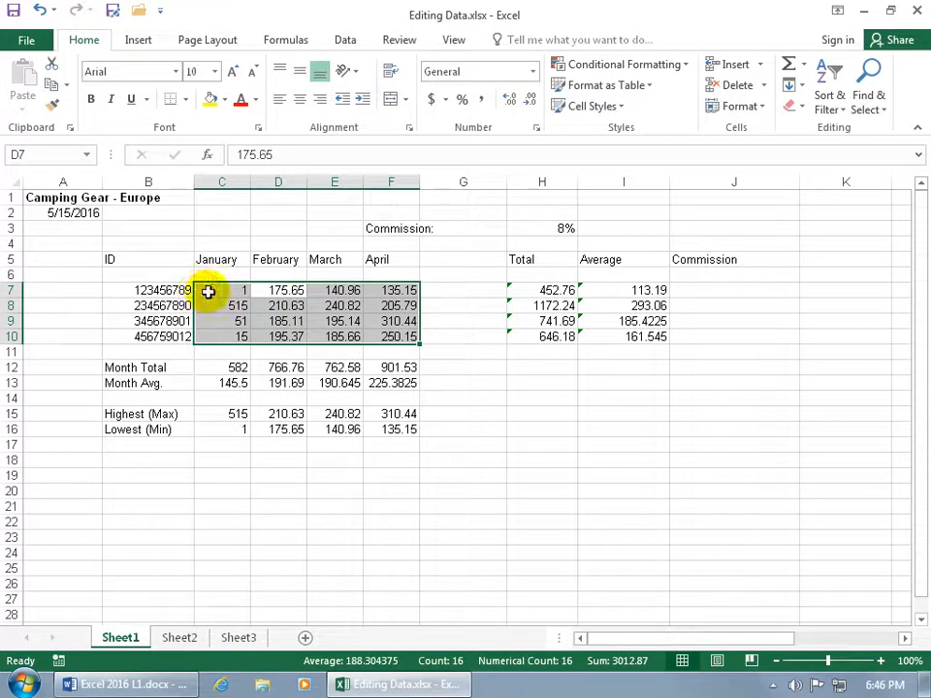
# Enter 15 in each cell of C7:F7 across the first data row, keeping the range selected
pyautogui.hotkey('shift', 'Tab')
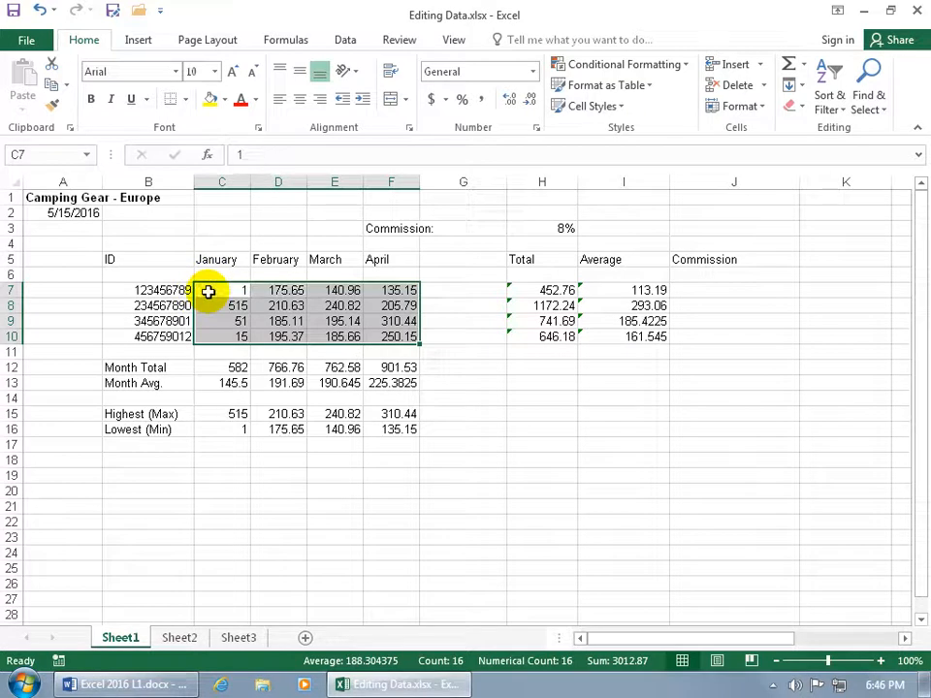
pyautogui.write('15')
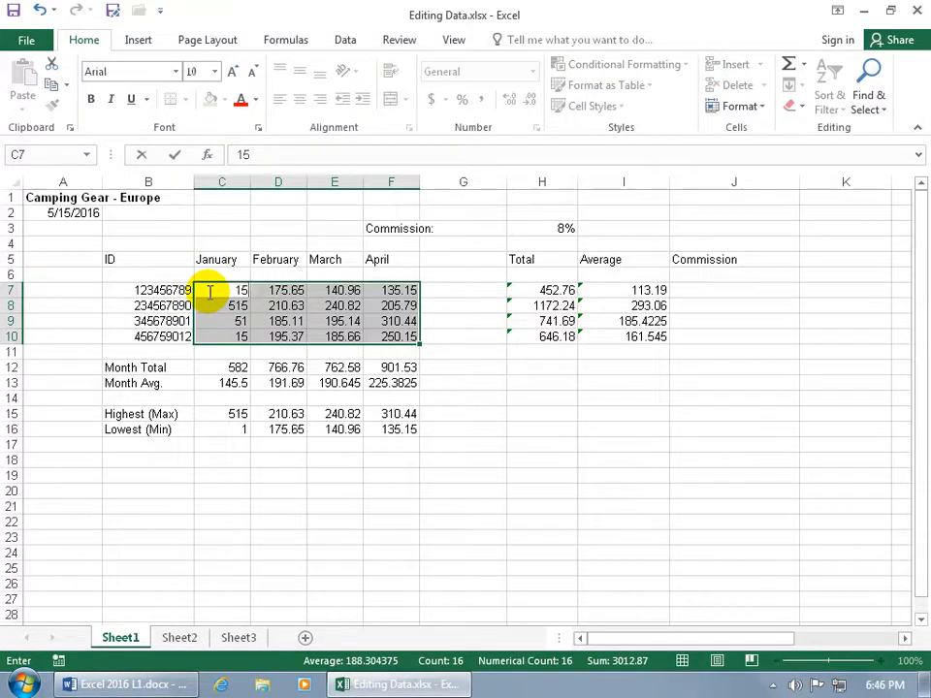
pyautogui.press('Tab')
pyautogui.write('15')
pyautogui.press('Tab')
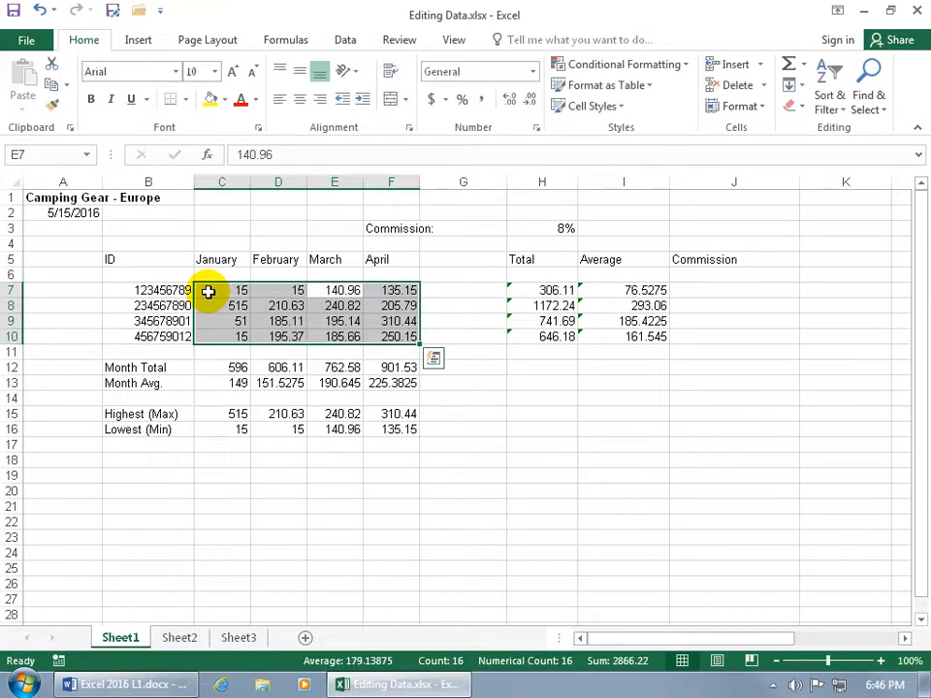
pyautogui.write('15')
pyautogui.press('Tab')
pyautogui.write('15')
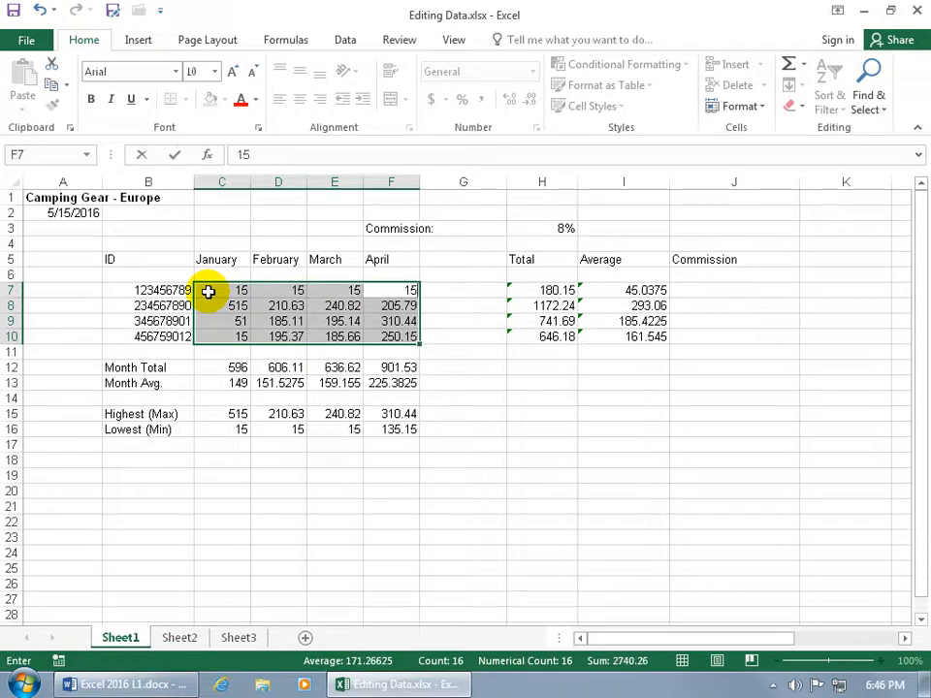
pyautogui.press('Return')
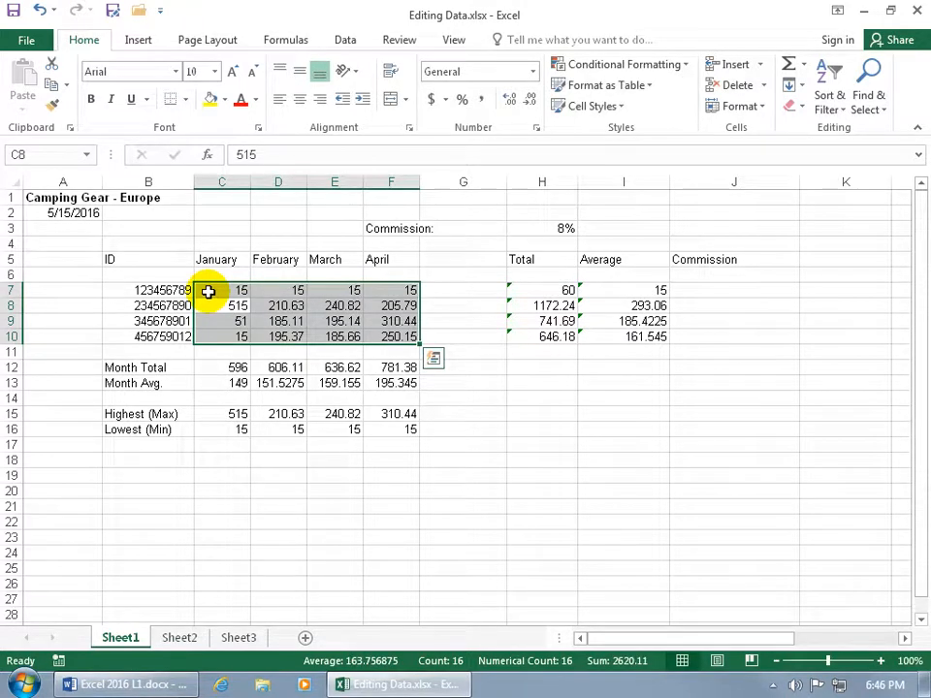
# Enter 15, 45 and 15 across cells C8, D8 and E8 in the second data row
pyautogui.write('15')
pyautogui.press('Tab')
pyautogui.write('45')
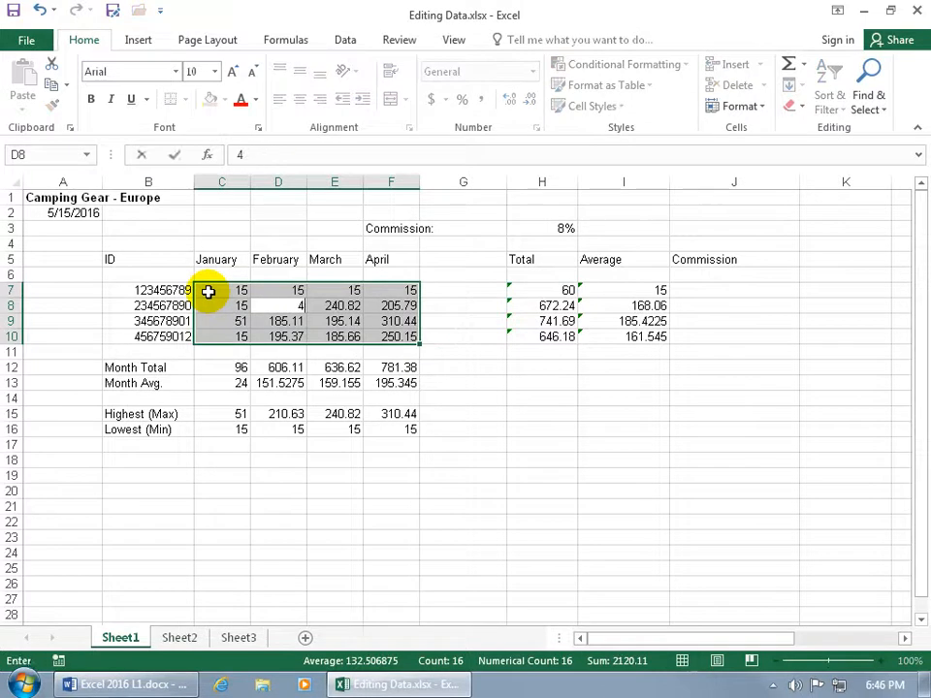
pyautogui.press('Tab')
pyautogui.write('15')
pyautogui.press('Tab')
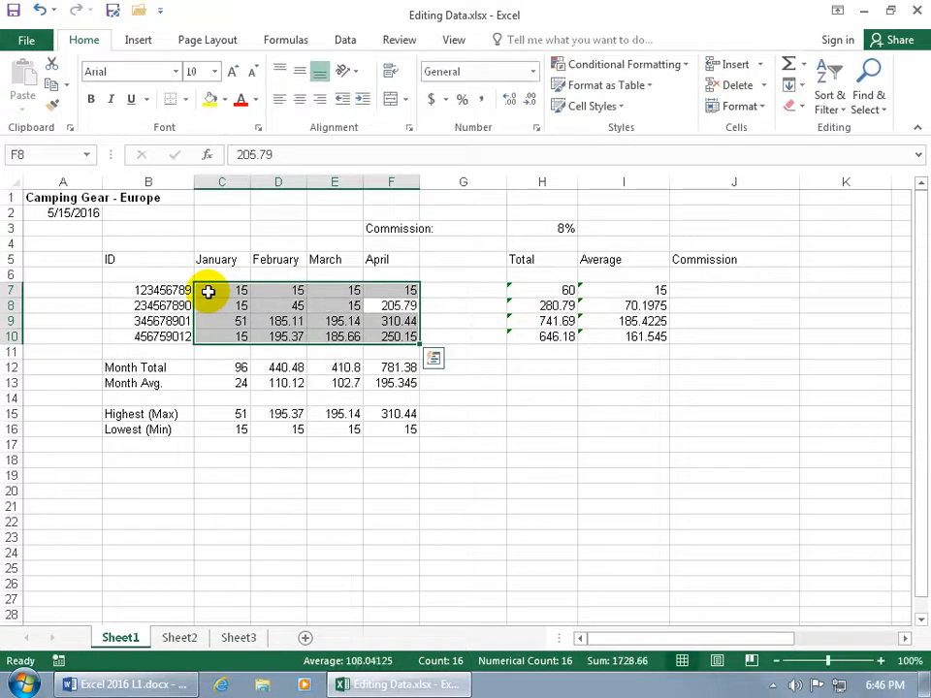
# Go back to cell E8 within the selection and replace its value with 54
pyautogui.hotkey('shift', 'Tab')
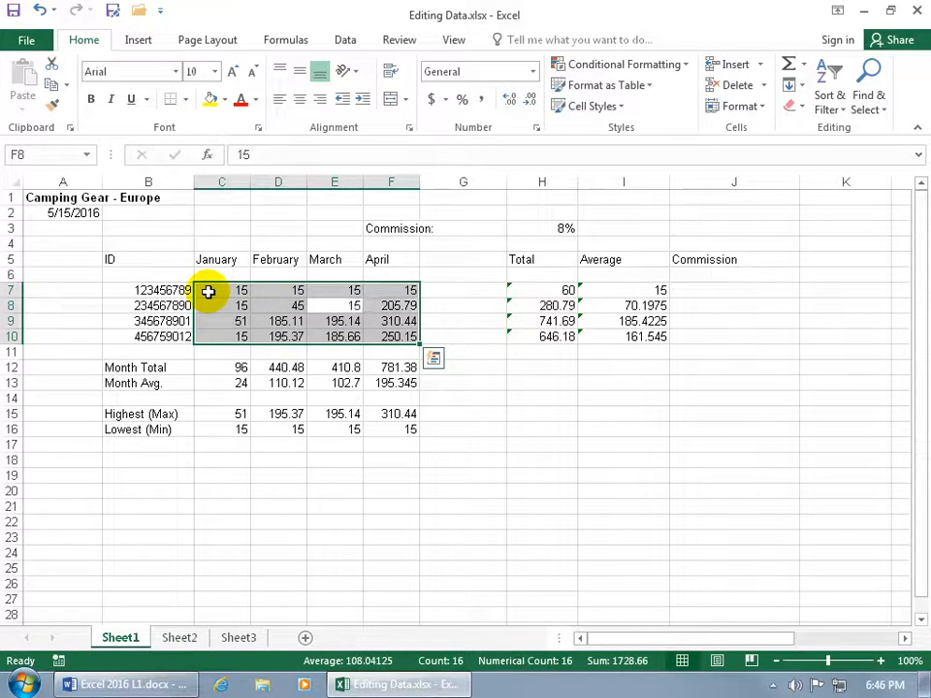
pyautogui.write('54')
pyautogui.press('Tab')
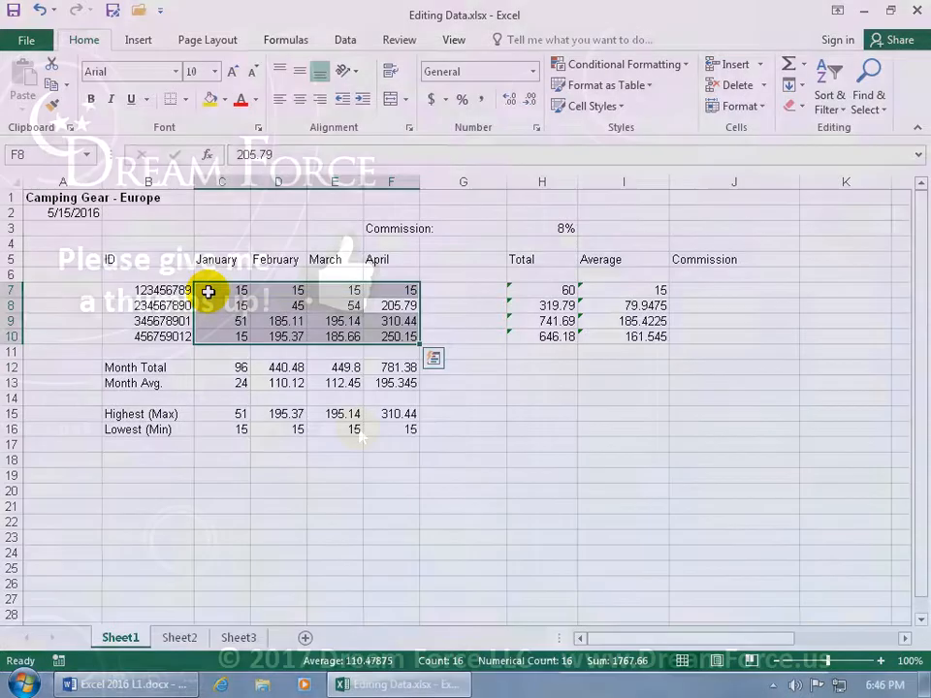